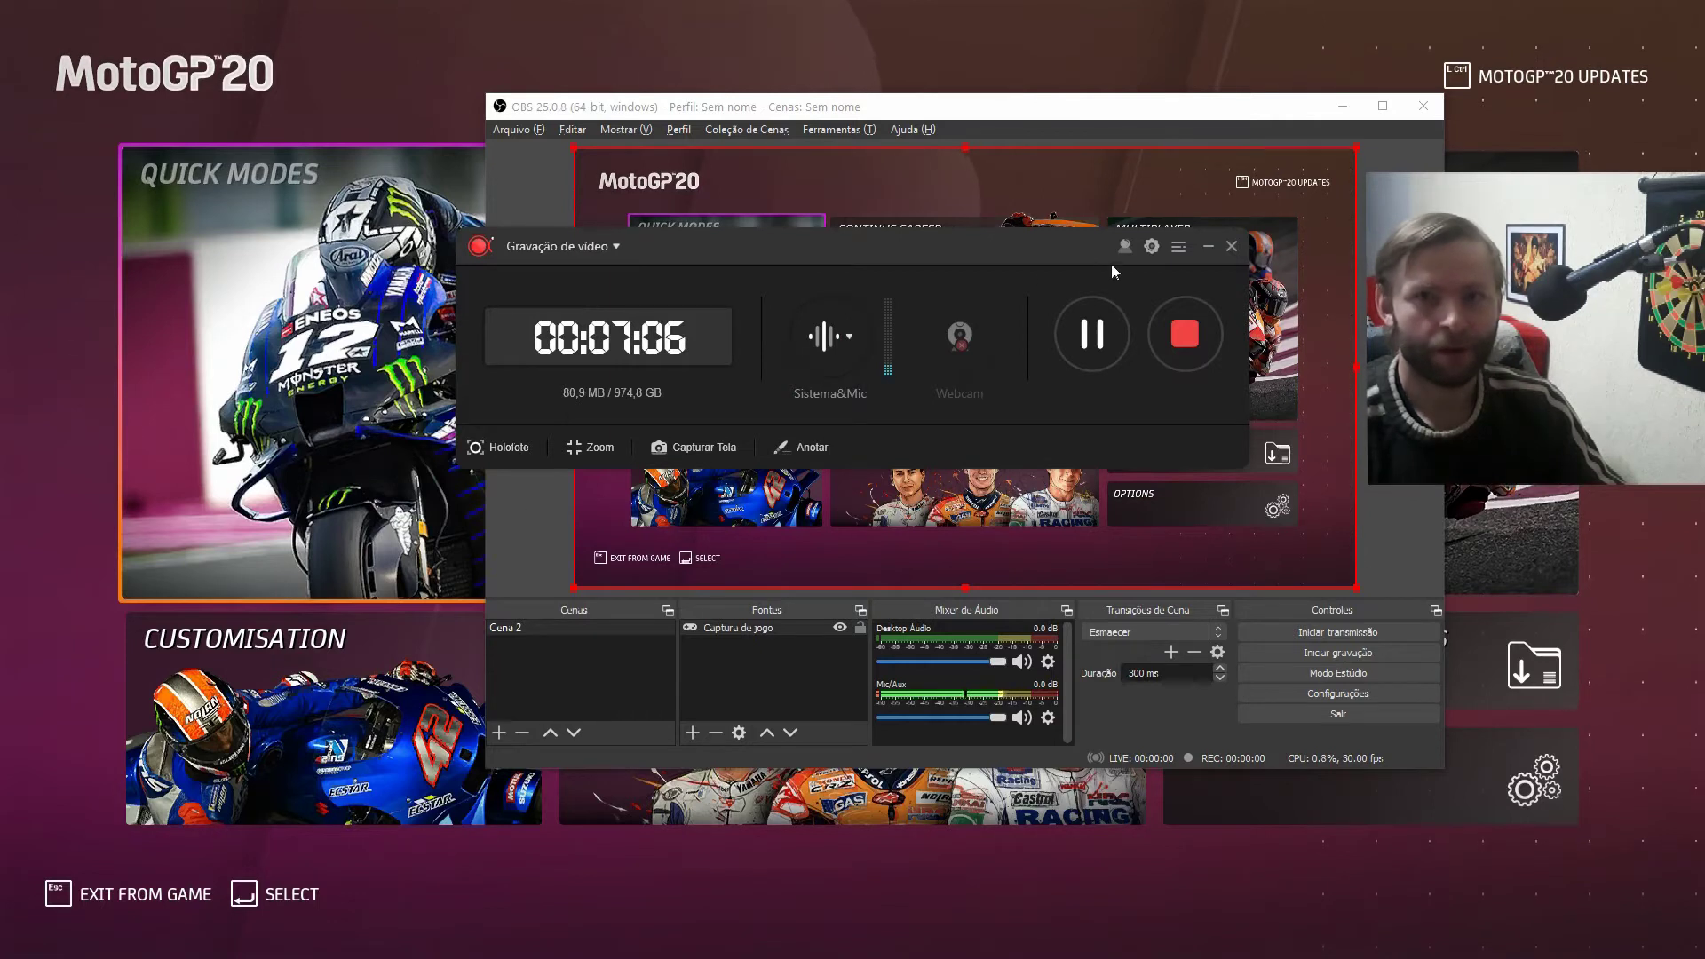
Minimise the ApowerREC recorder and move the OBS window slightly up and to the left.
left_click(1212, 250)
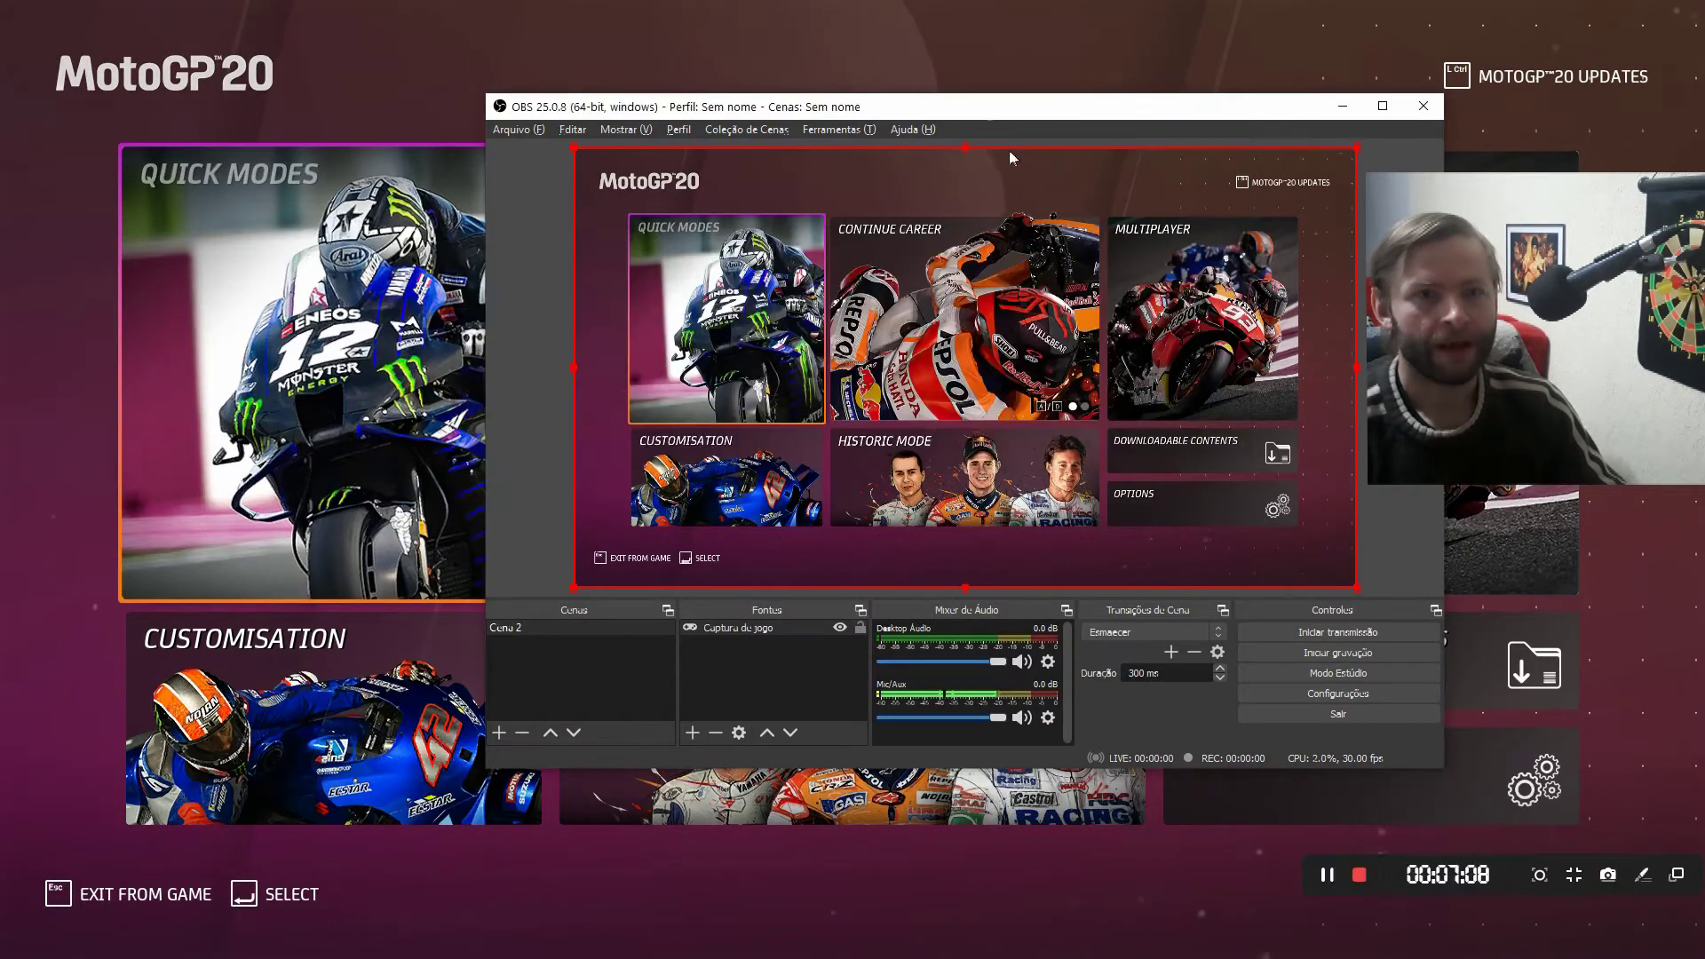
left_click_drag(966, 110, 910, 86)
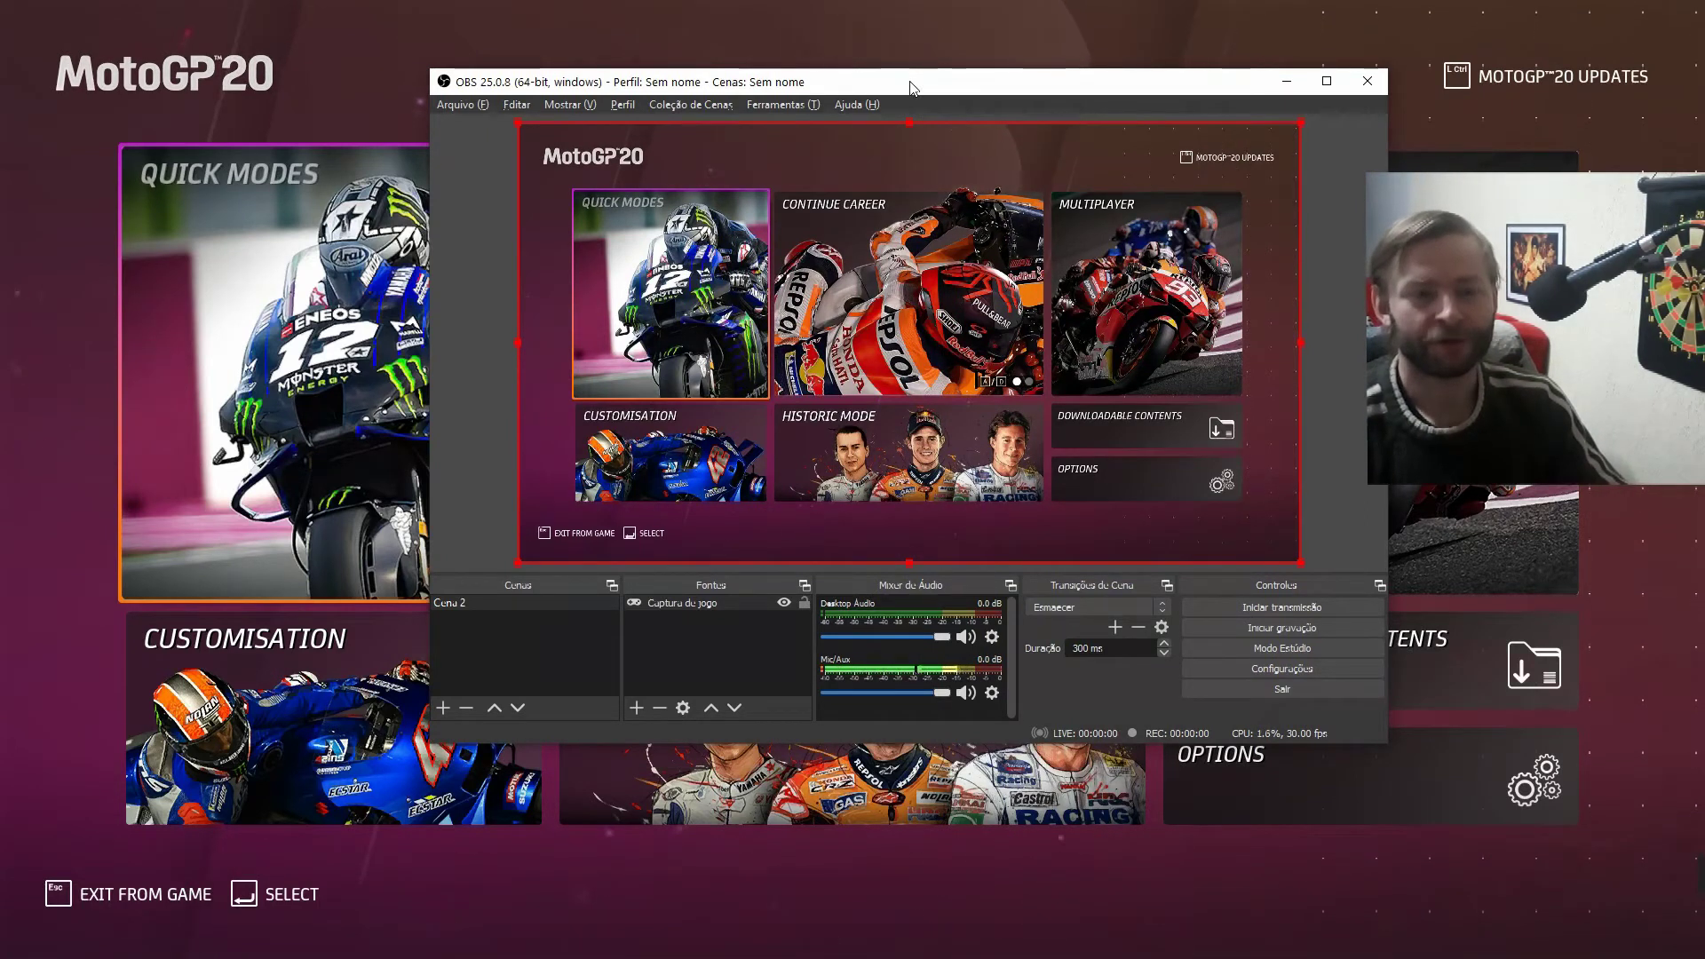
Bring up the Volumes motogp.txt note in Notepad and place the OBS window back in front of it.
key("alt+Tab")
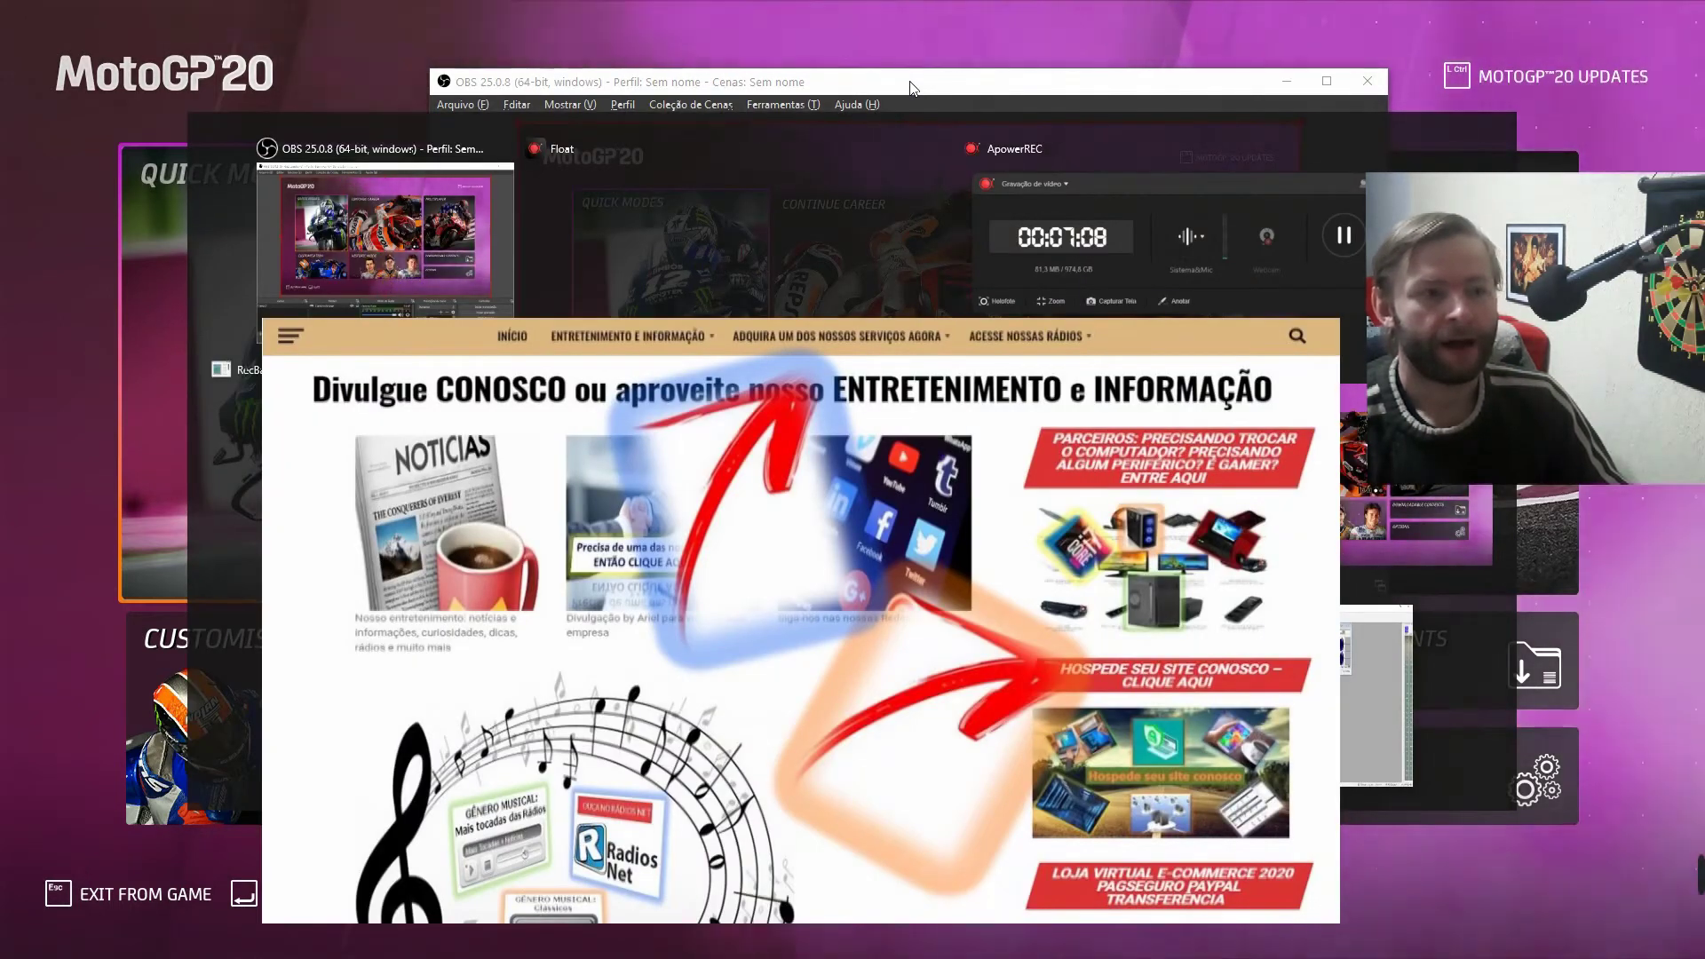
key("alt+Tab")
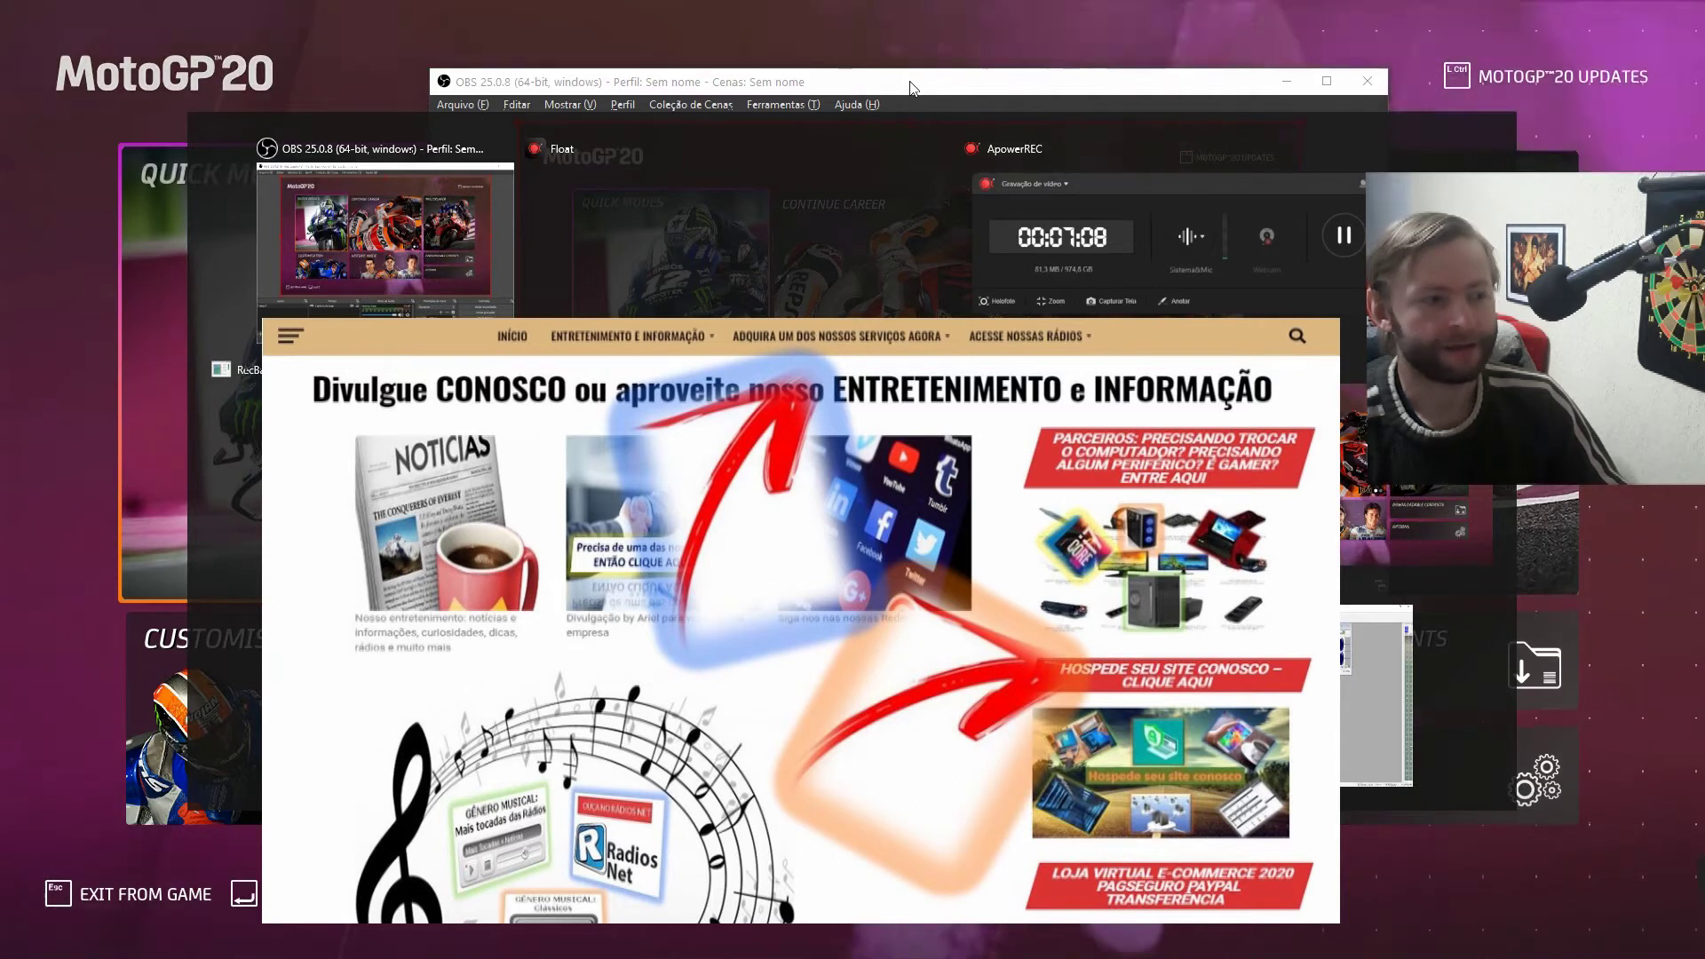
key("alt+Tab")
key("alt+Tab")
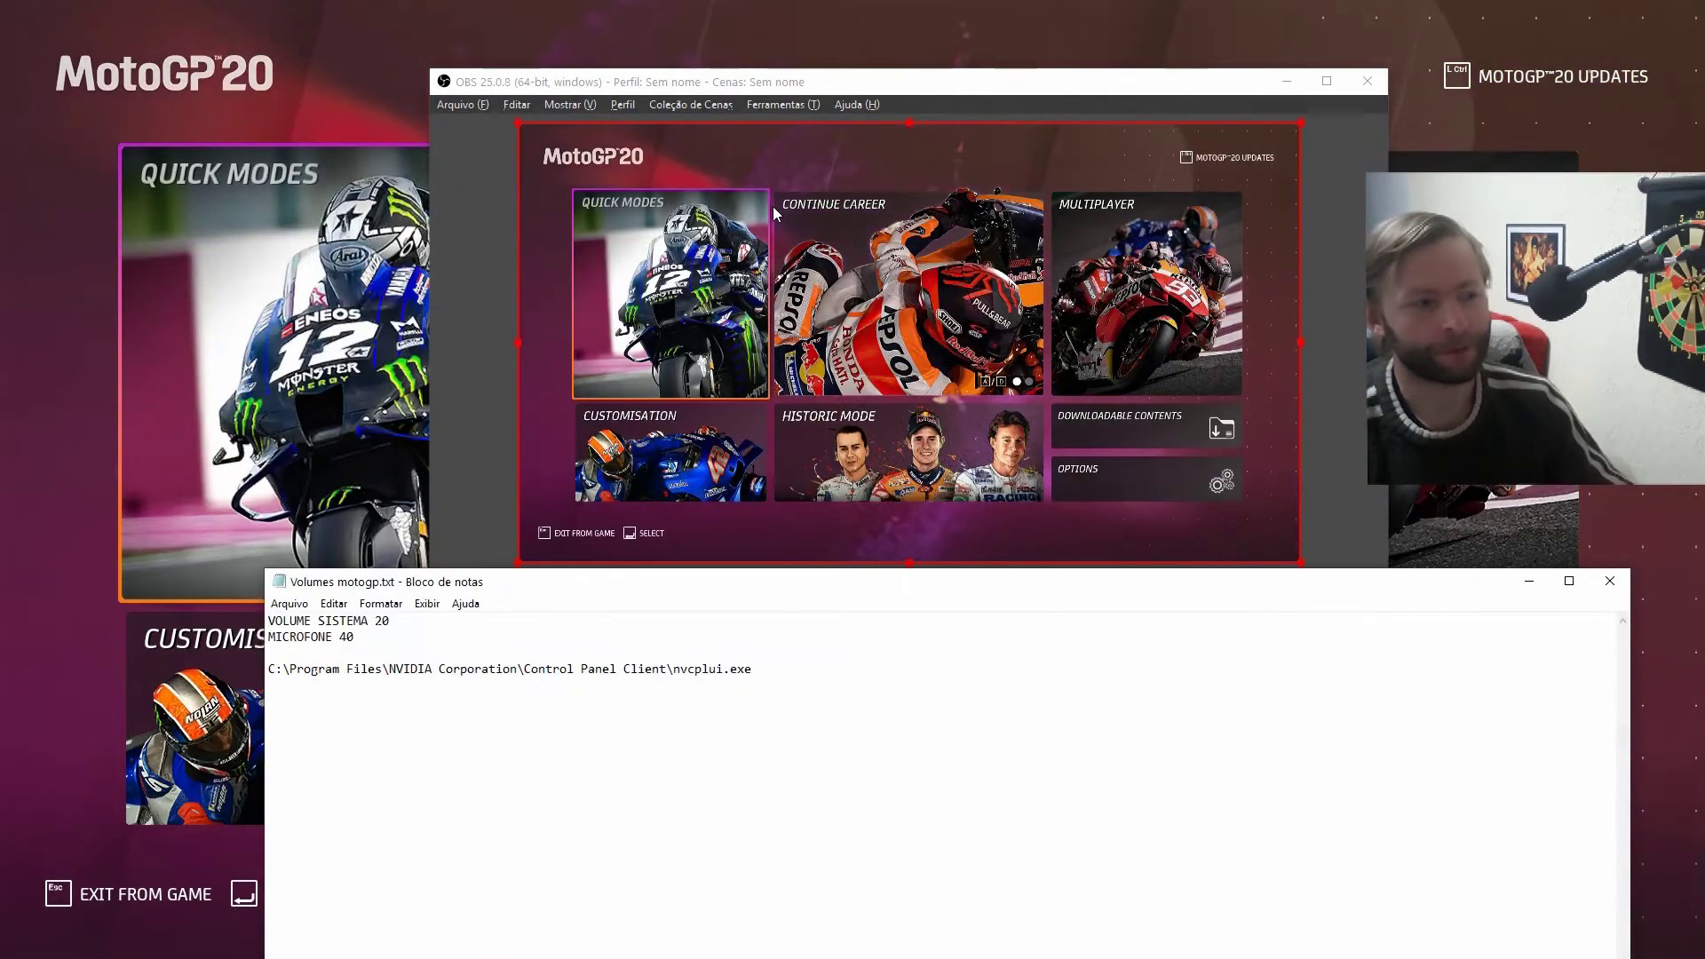
left_click(786, 84)
left_click_drag(785, 85, 739, 130)
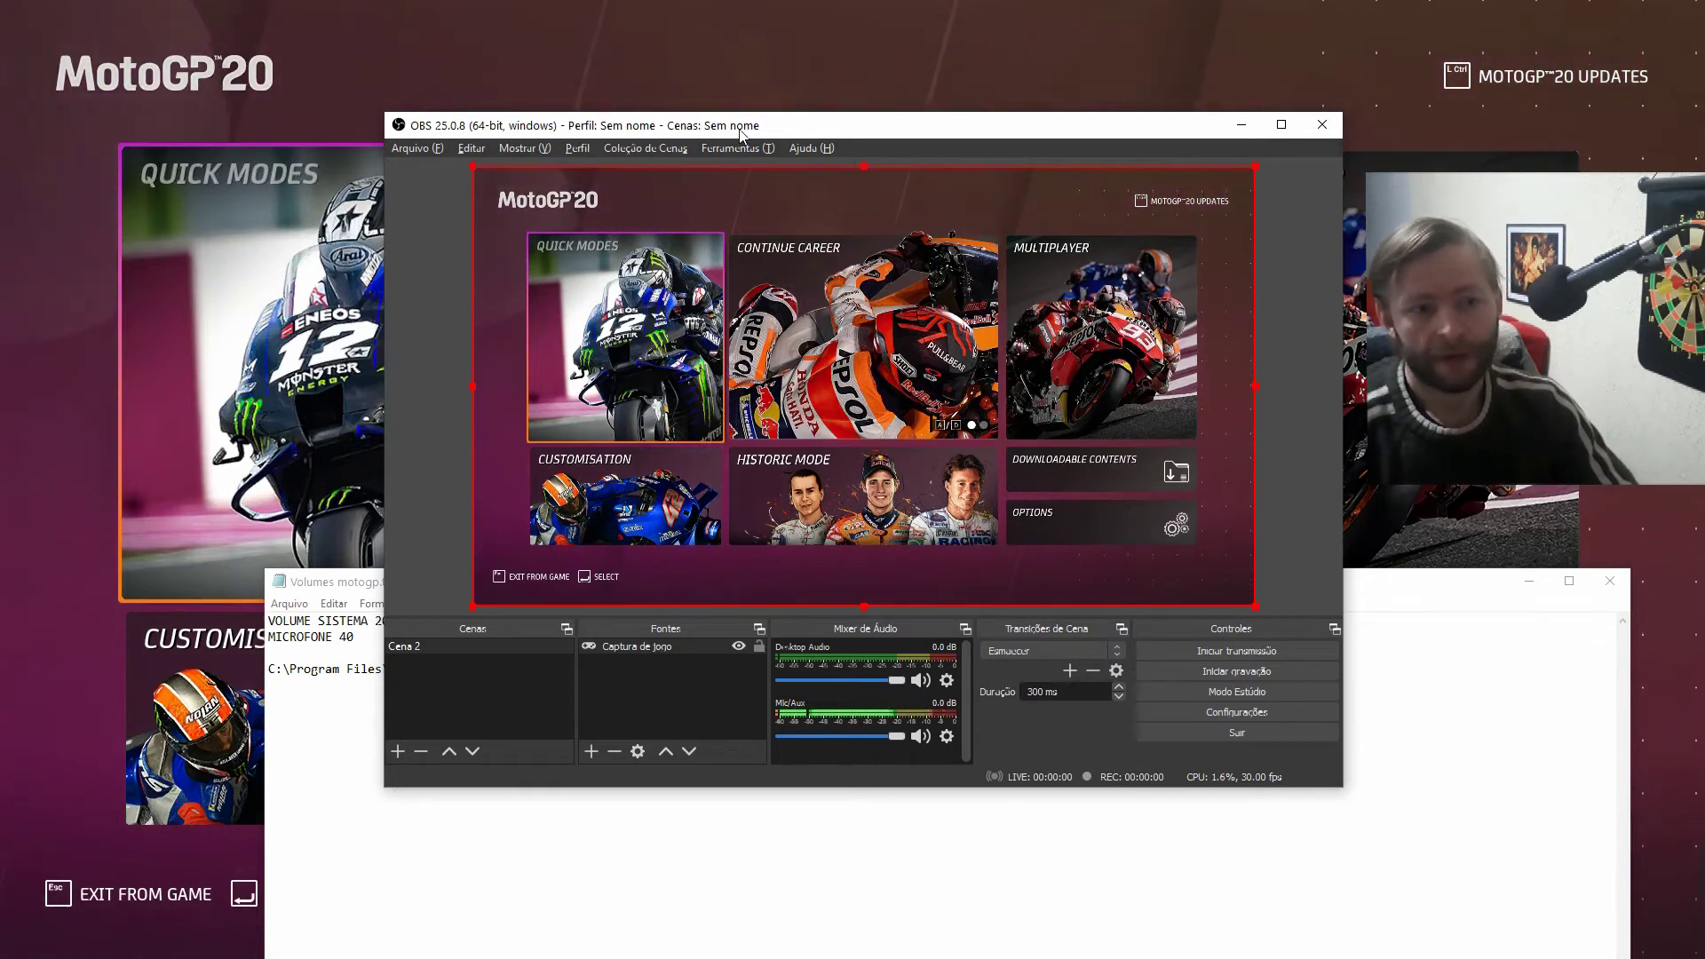
Check the hidden system tray icons.
key("super")
key("super")
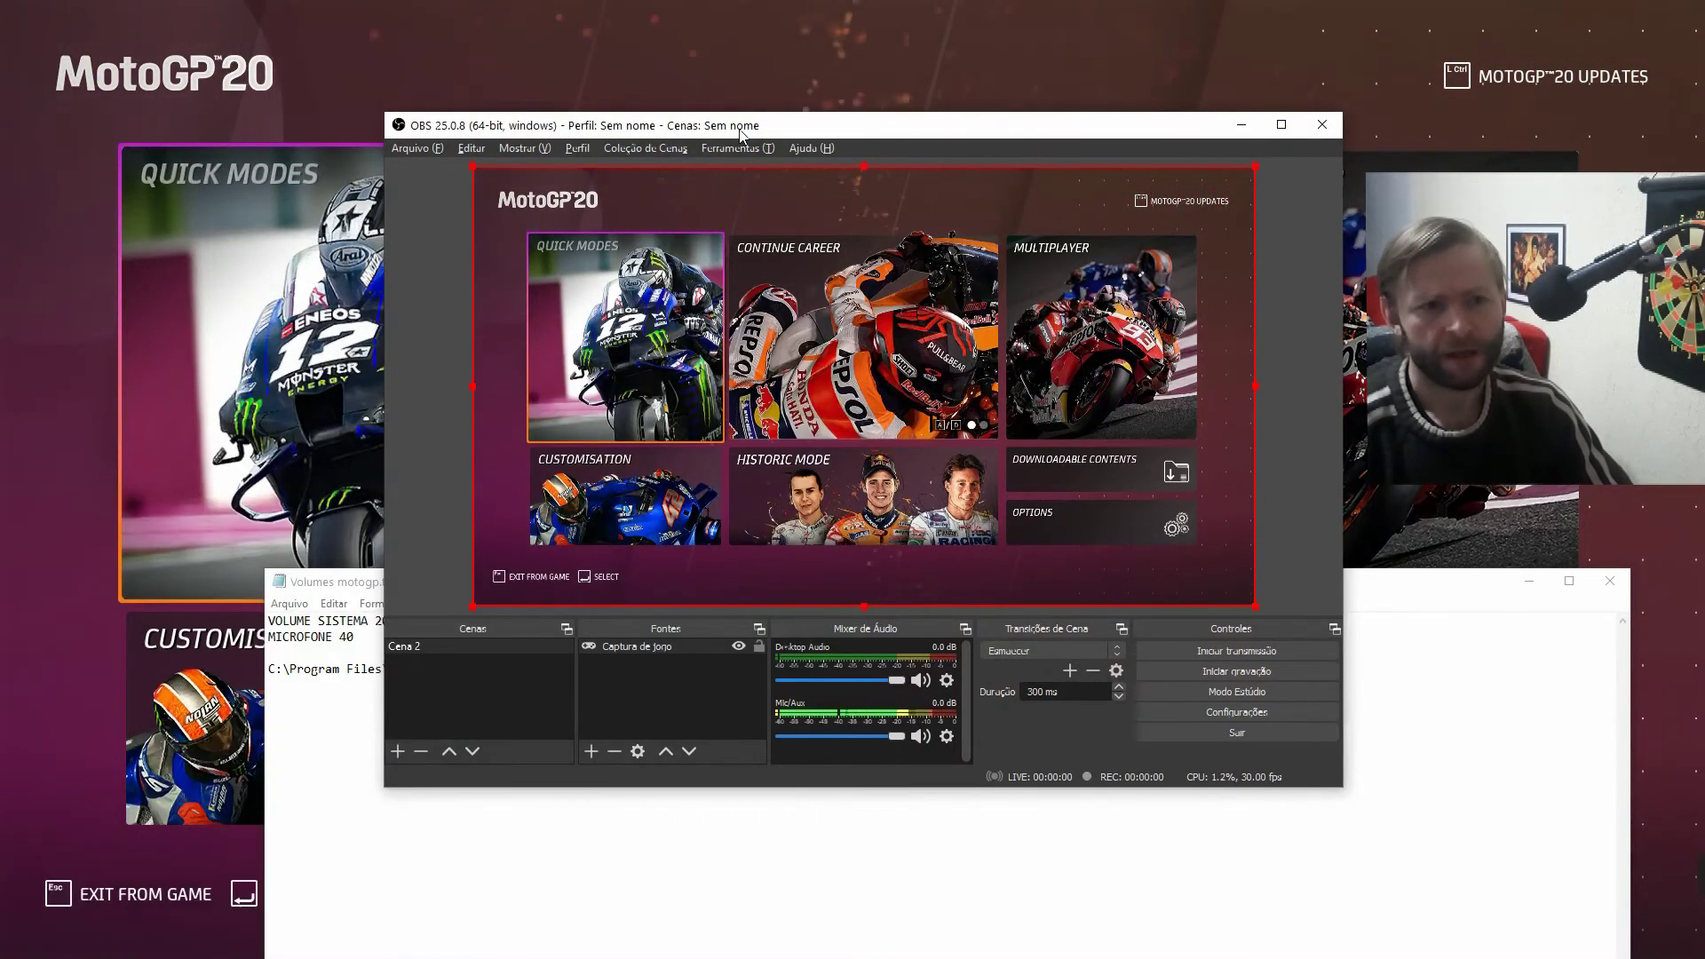
key("super")
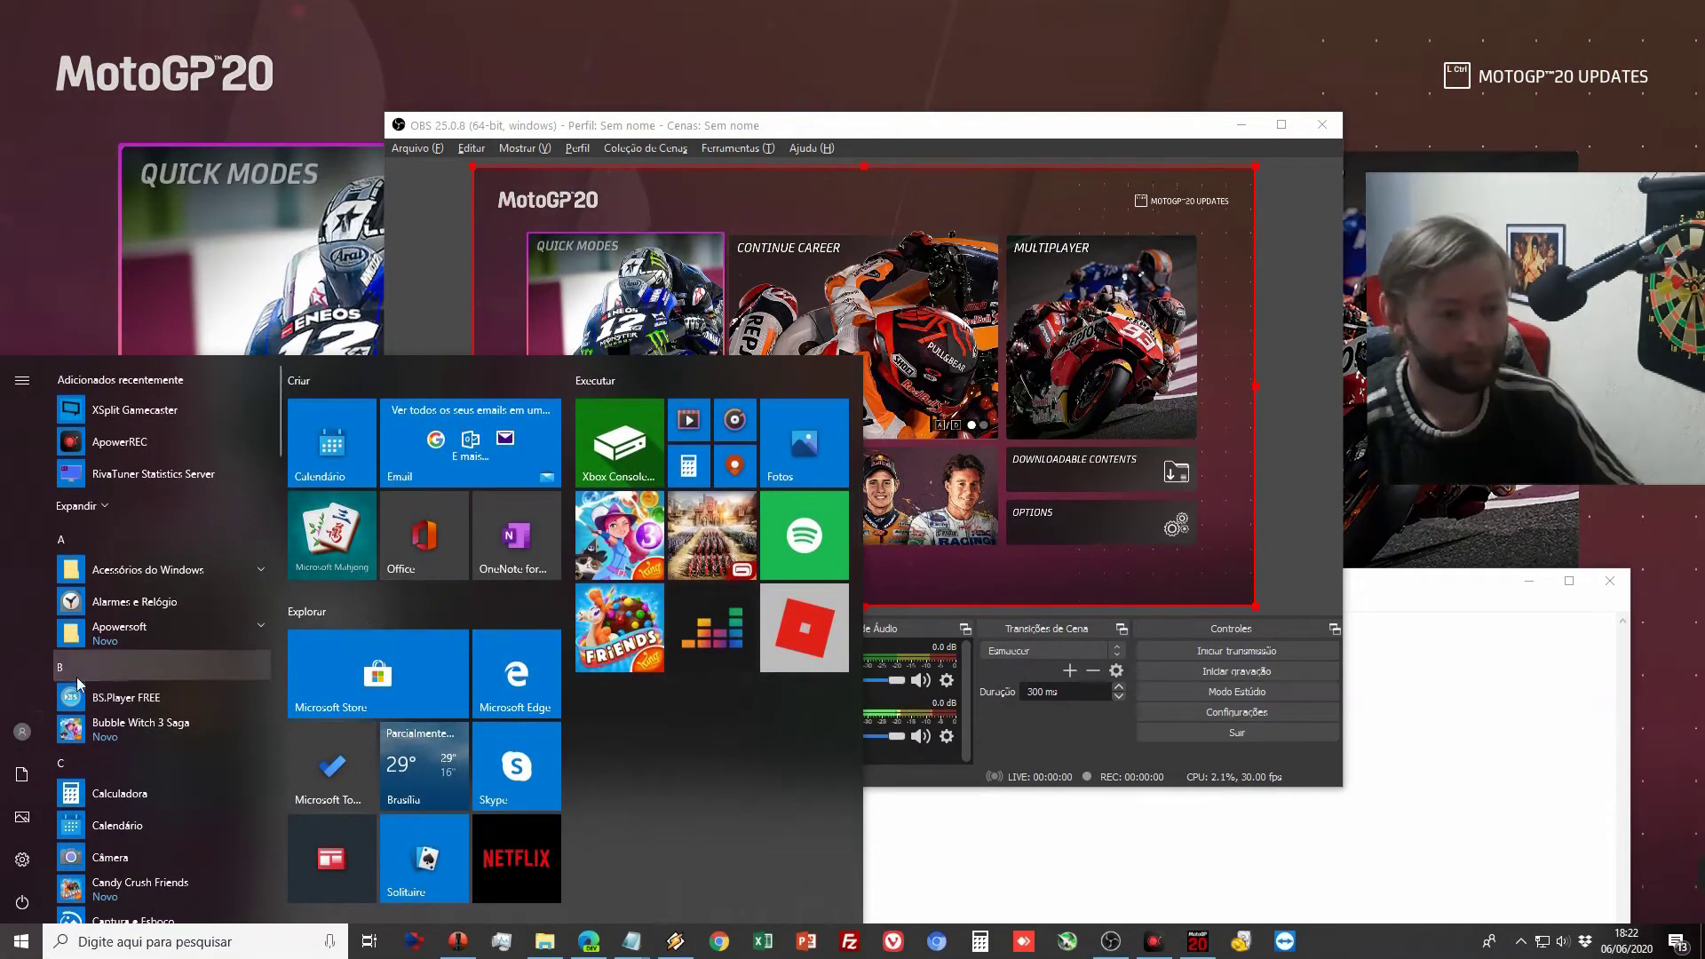
left_click(478, 124)
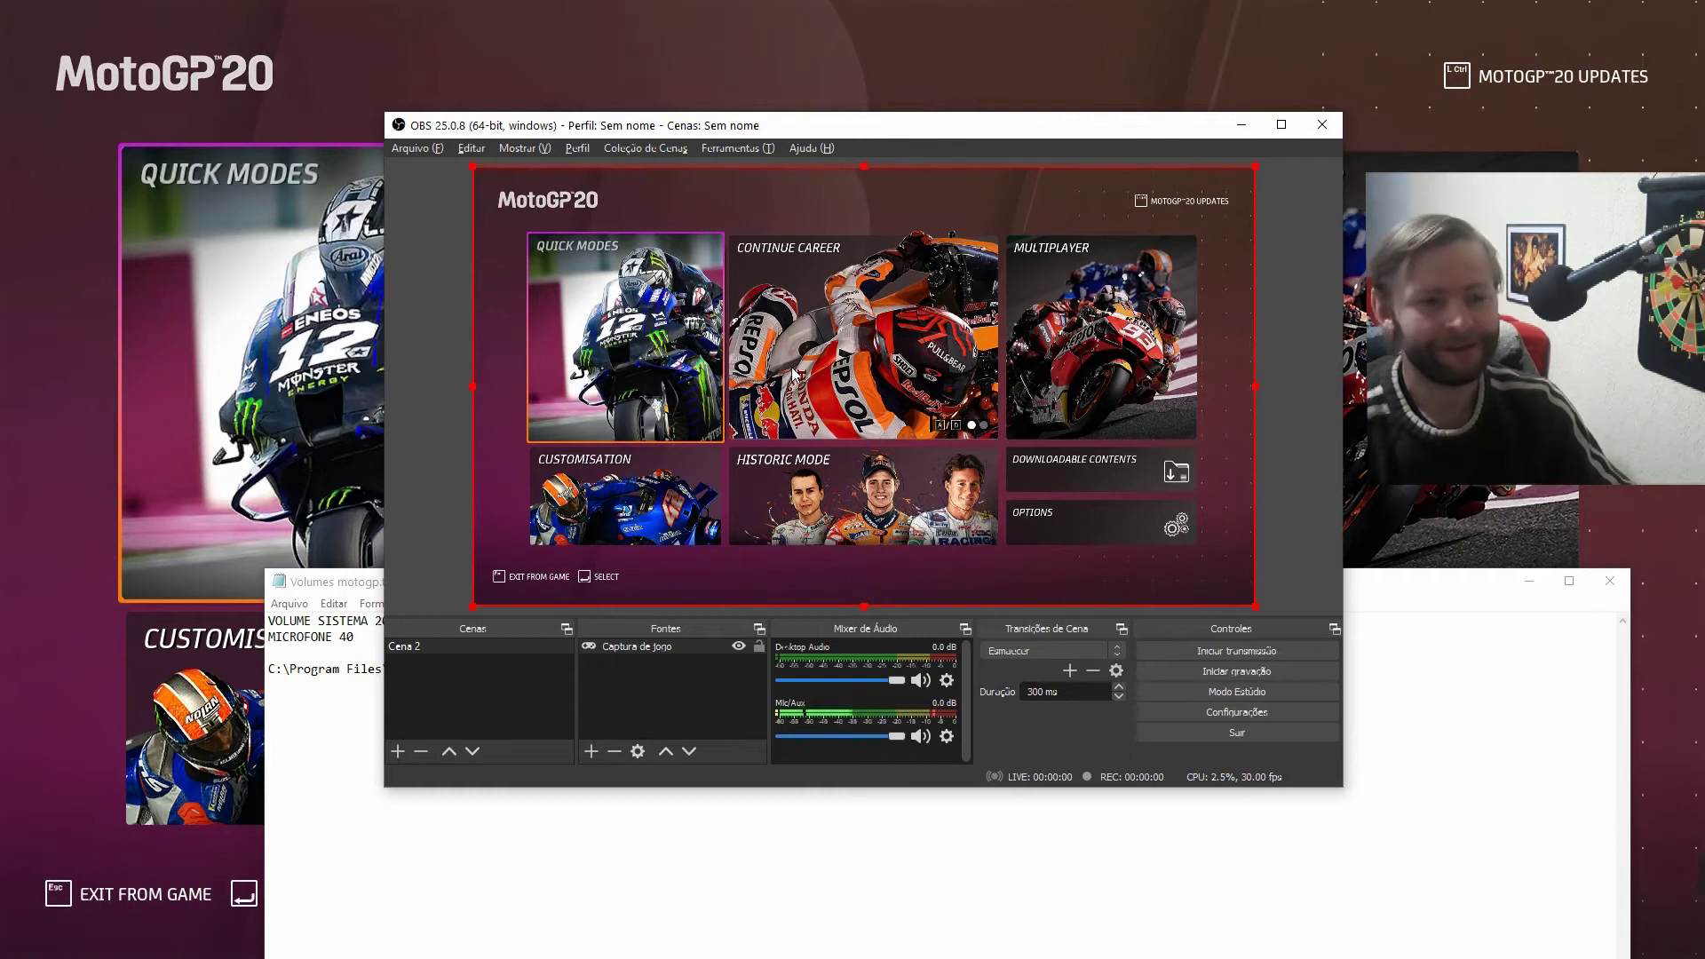
key("super")
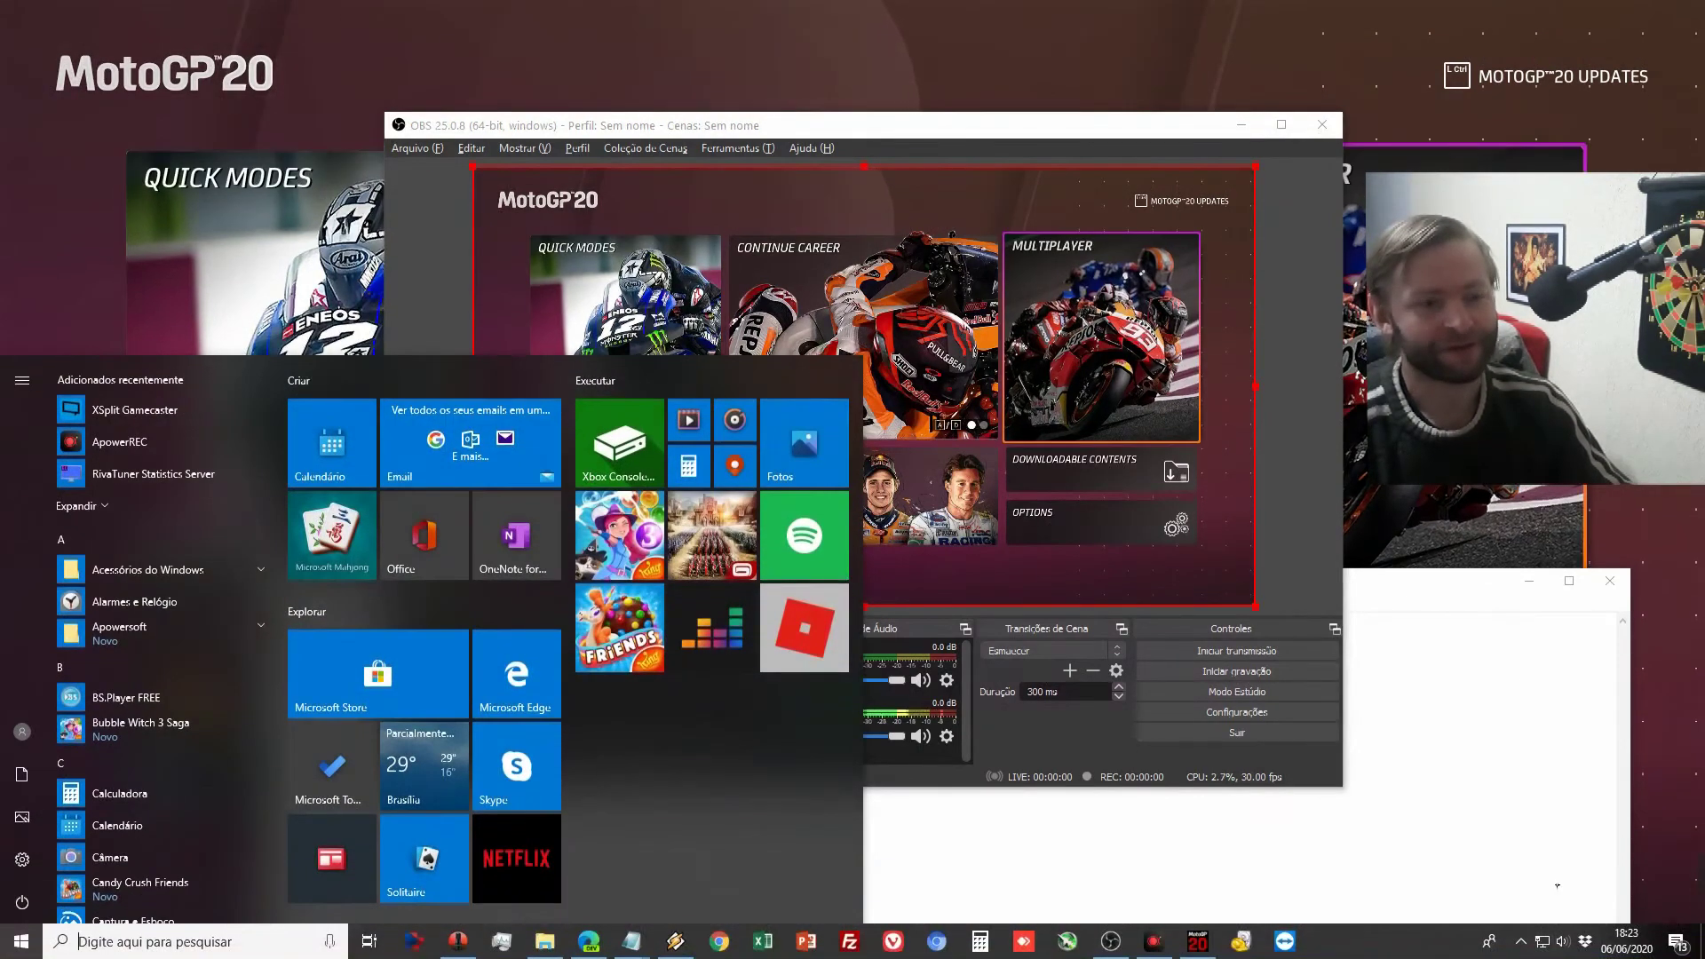
left_click(1526, 947)
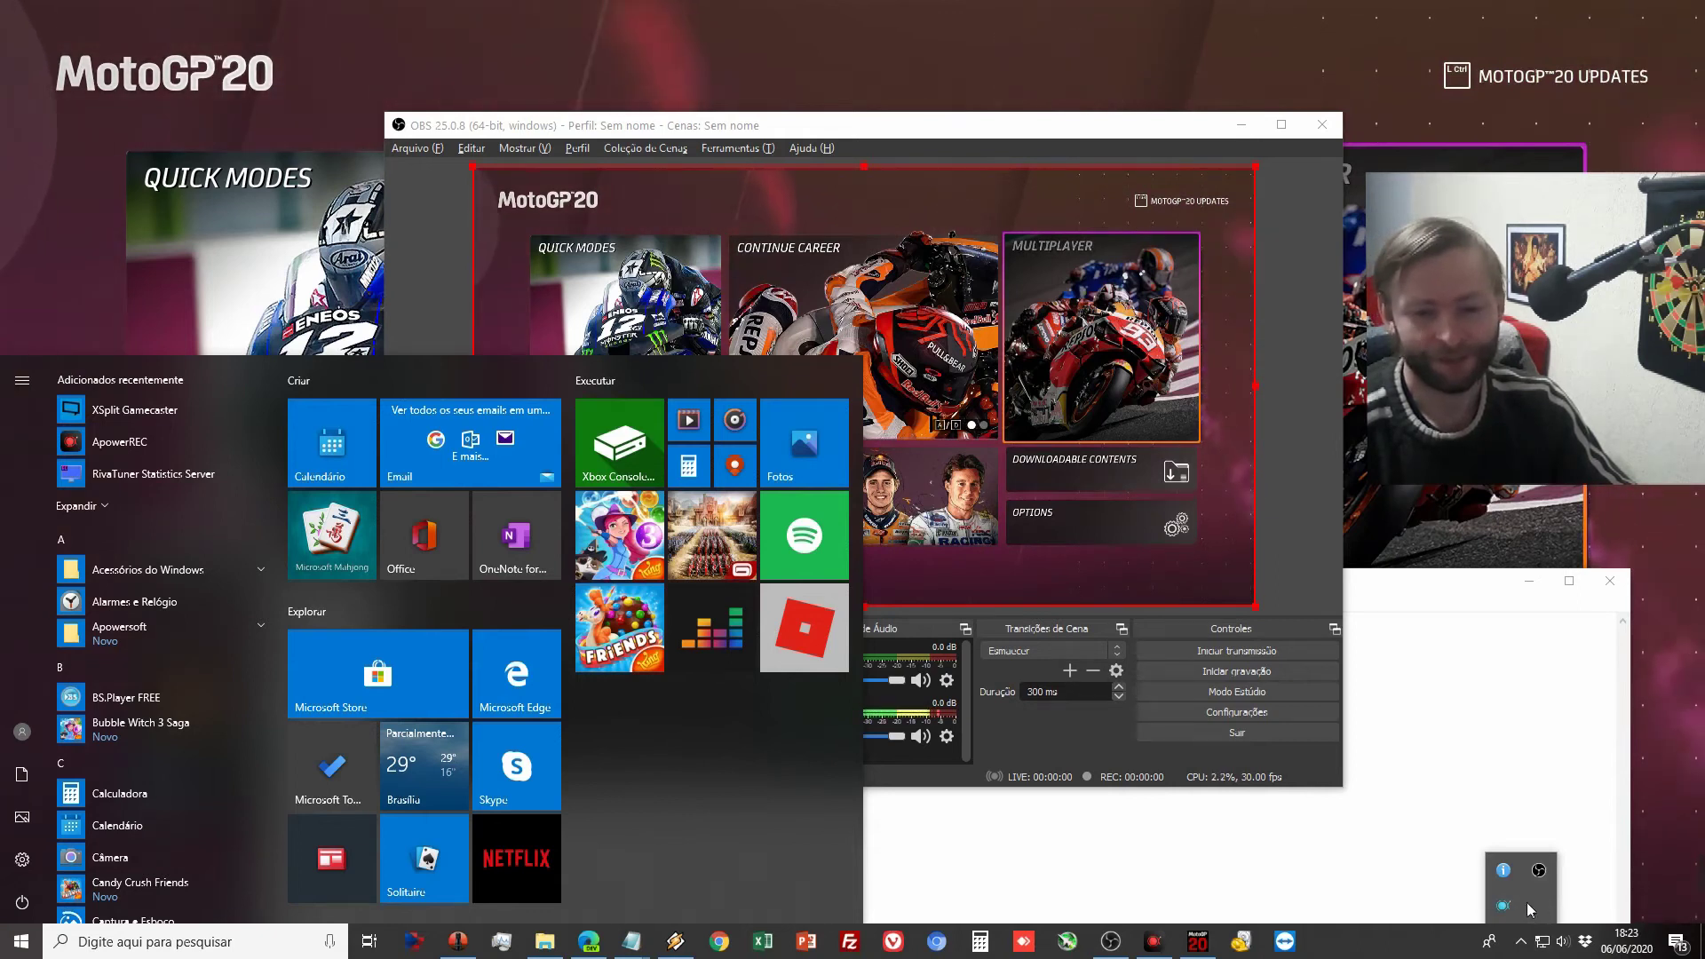
Try to open NVIDIA Control Panel by searching Windows for NVID, and close the warning dialog.
left_click(91, 945)
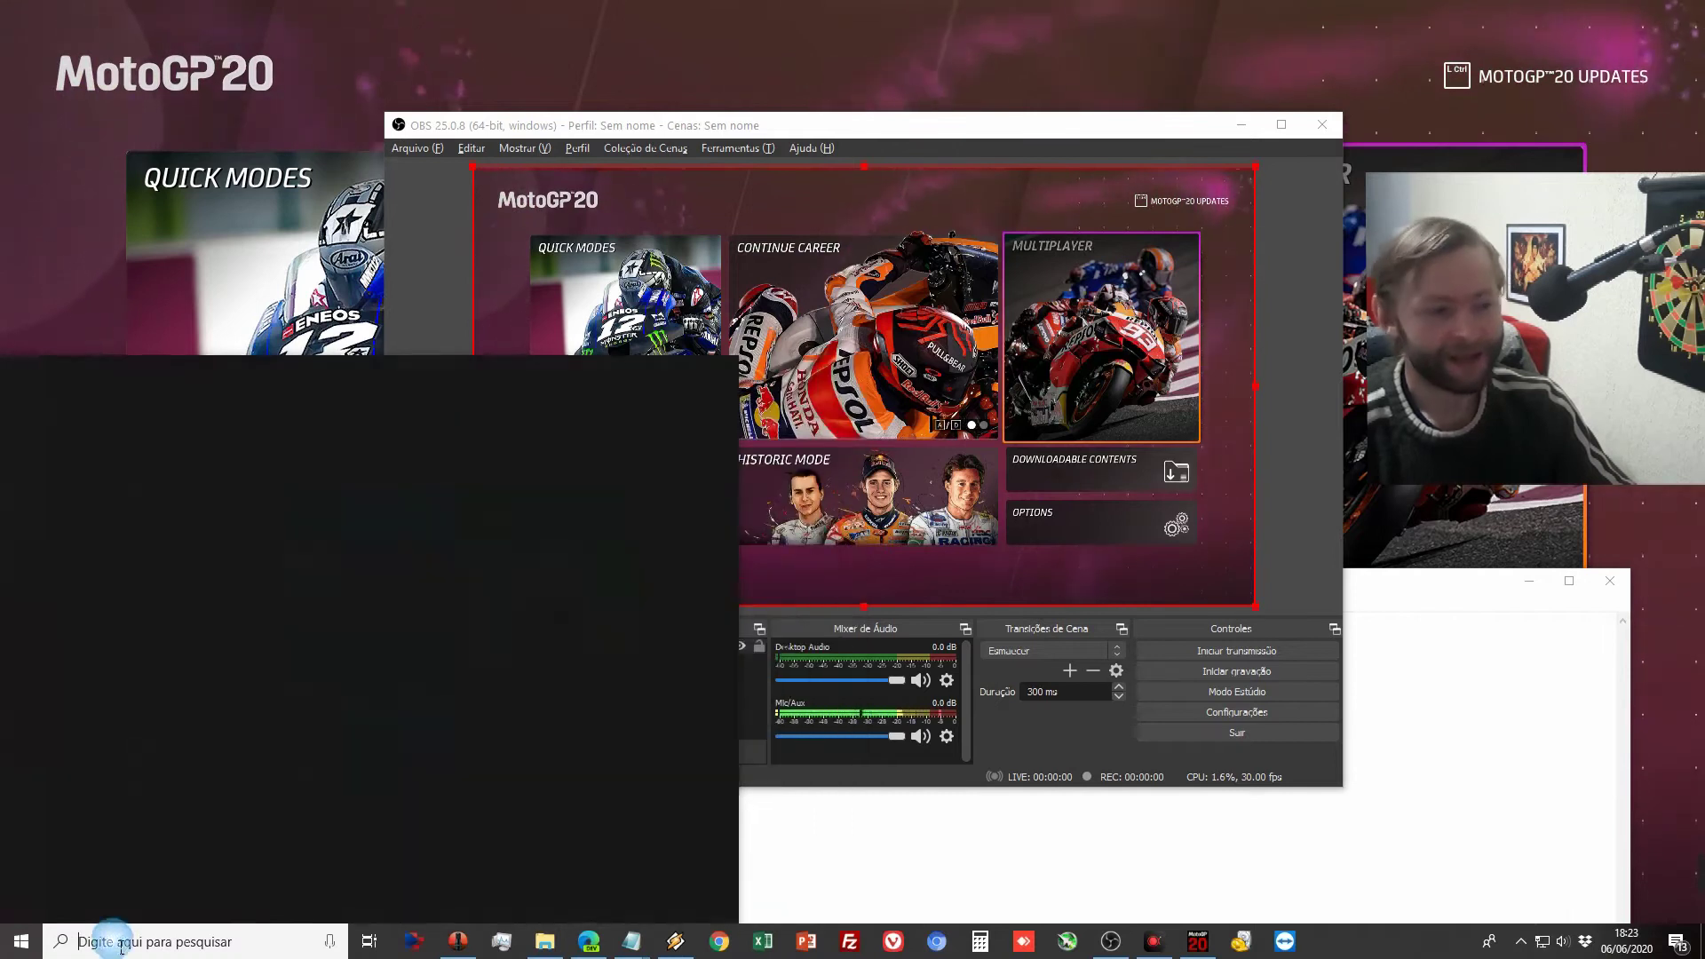
type("NVID")
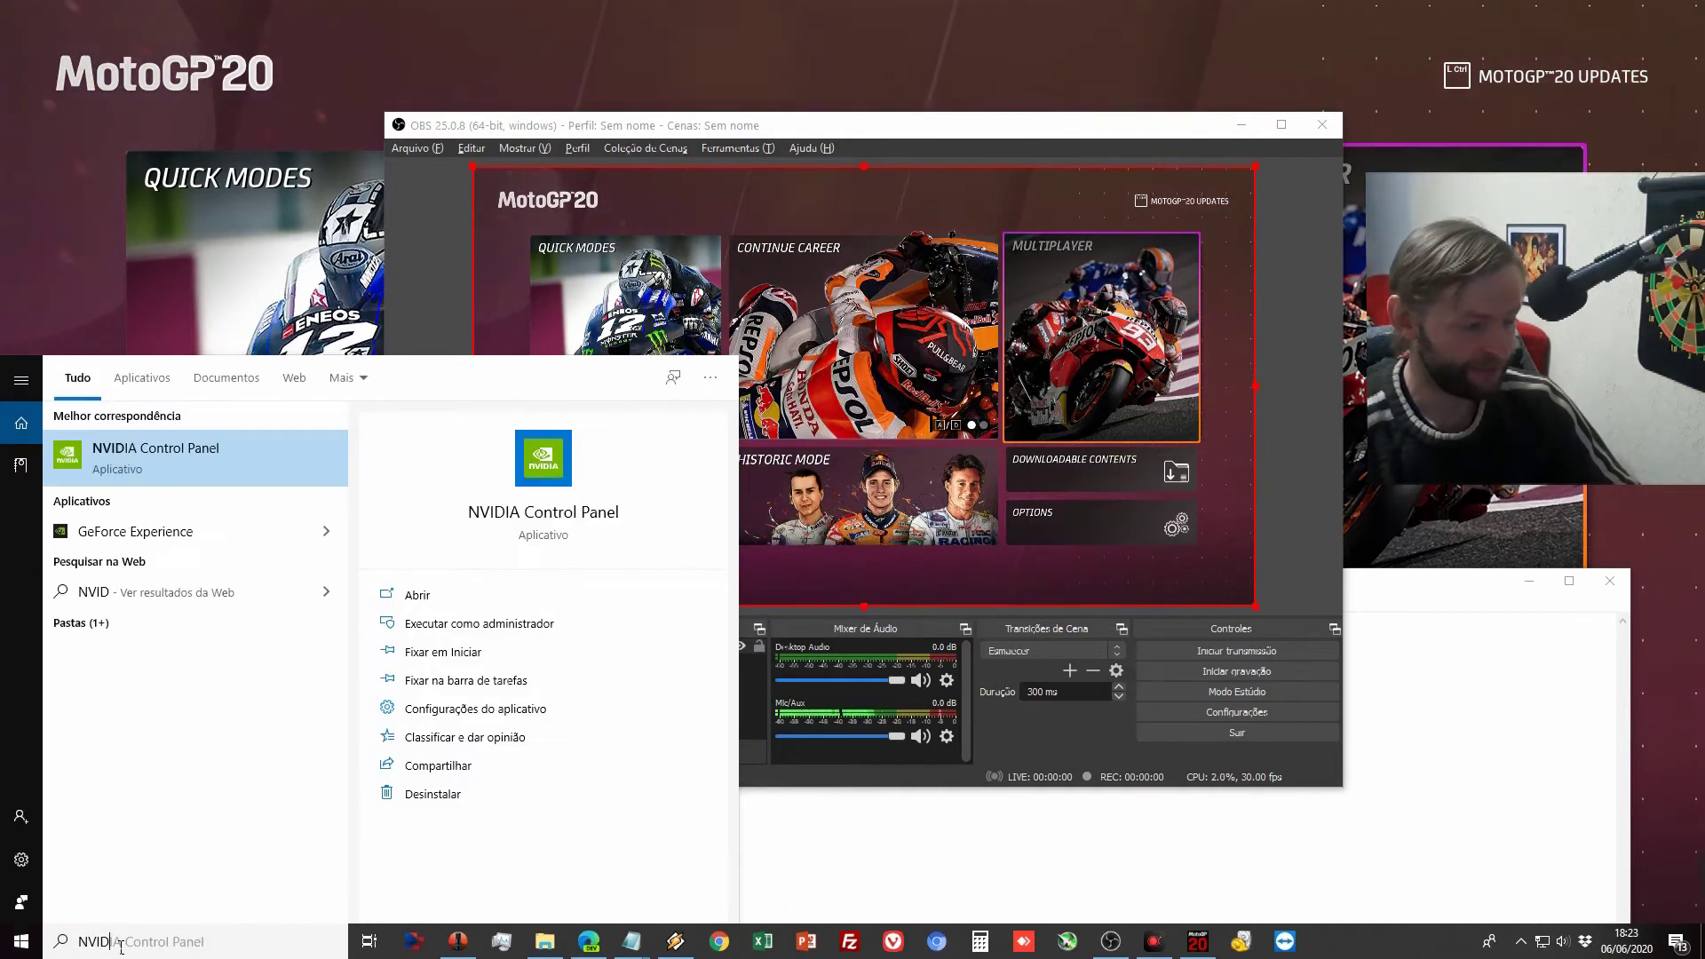
left_click(142, 460)
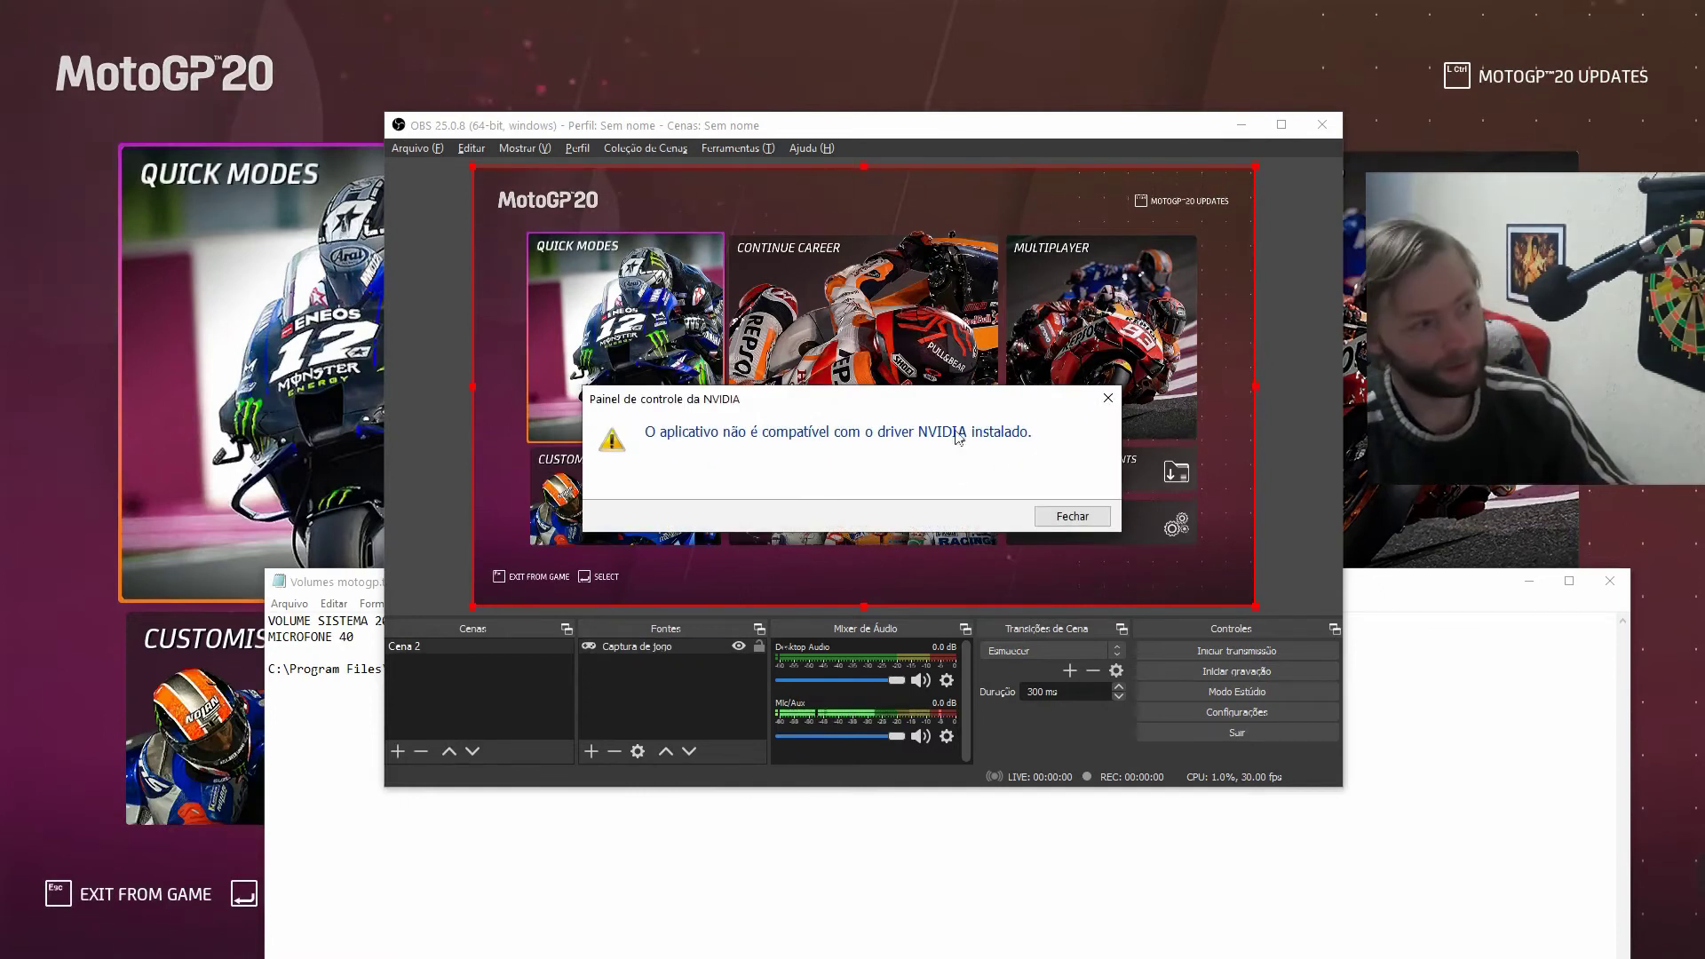
left_click(1071, 516)
Search Windows for NVI and launch GeForce Experience.
key("super")
type("N")
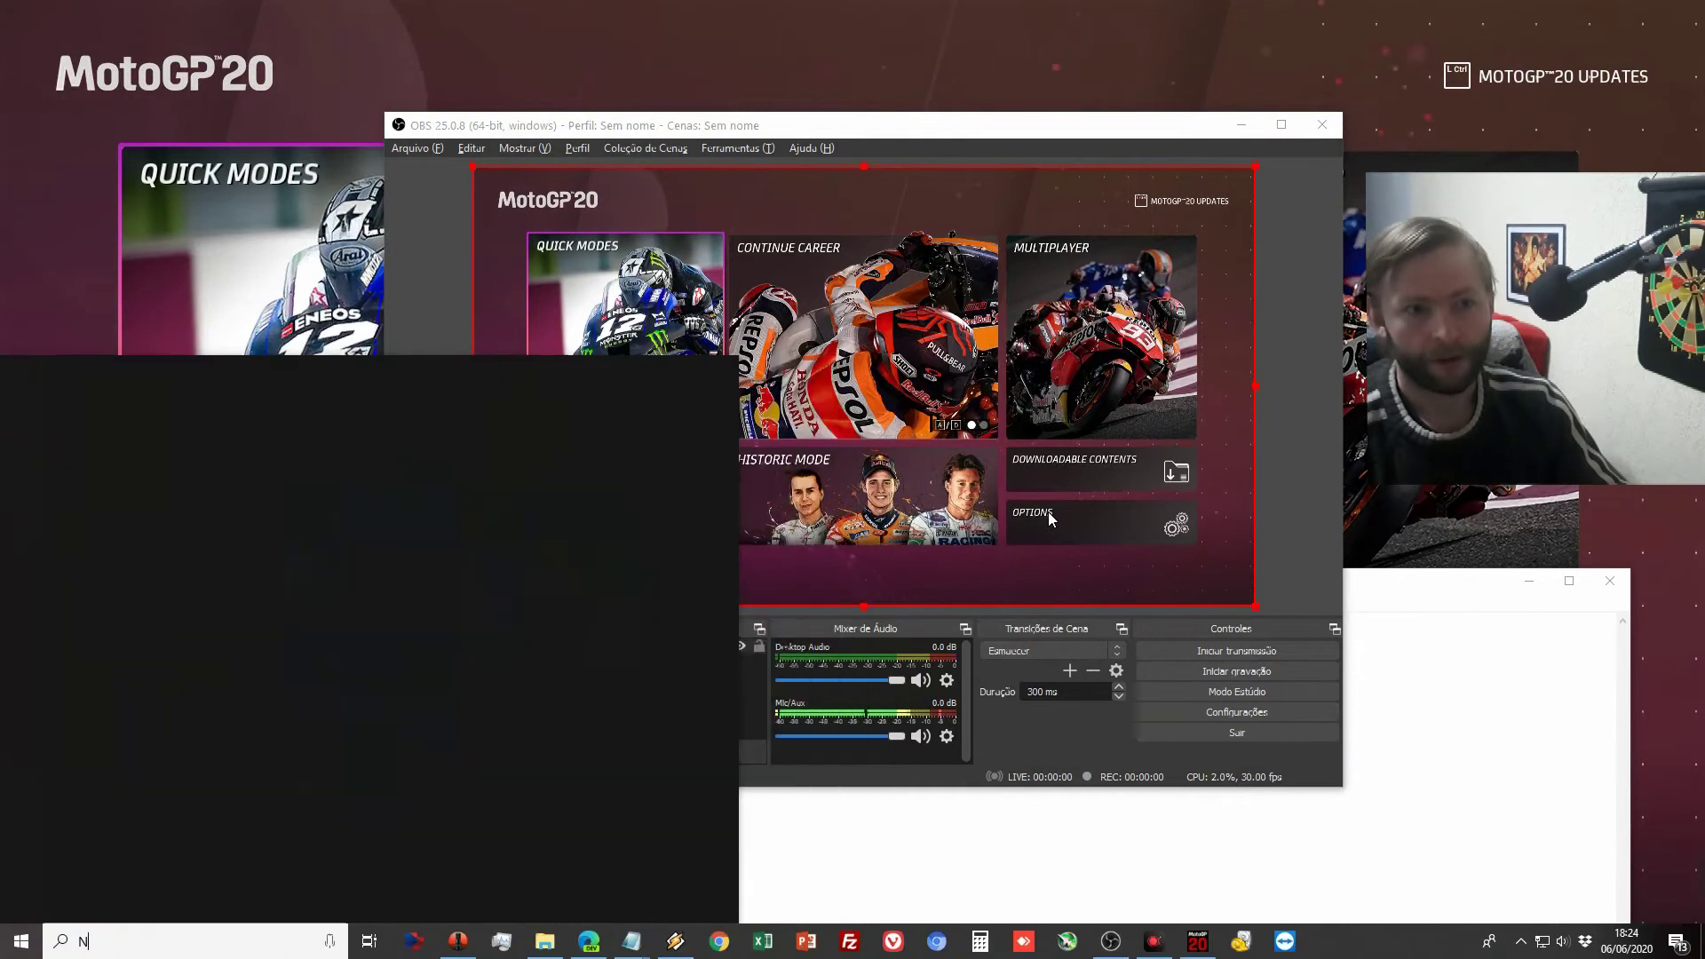
type("VI")
left_click(233, 536)
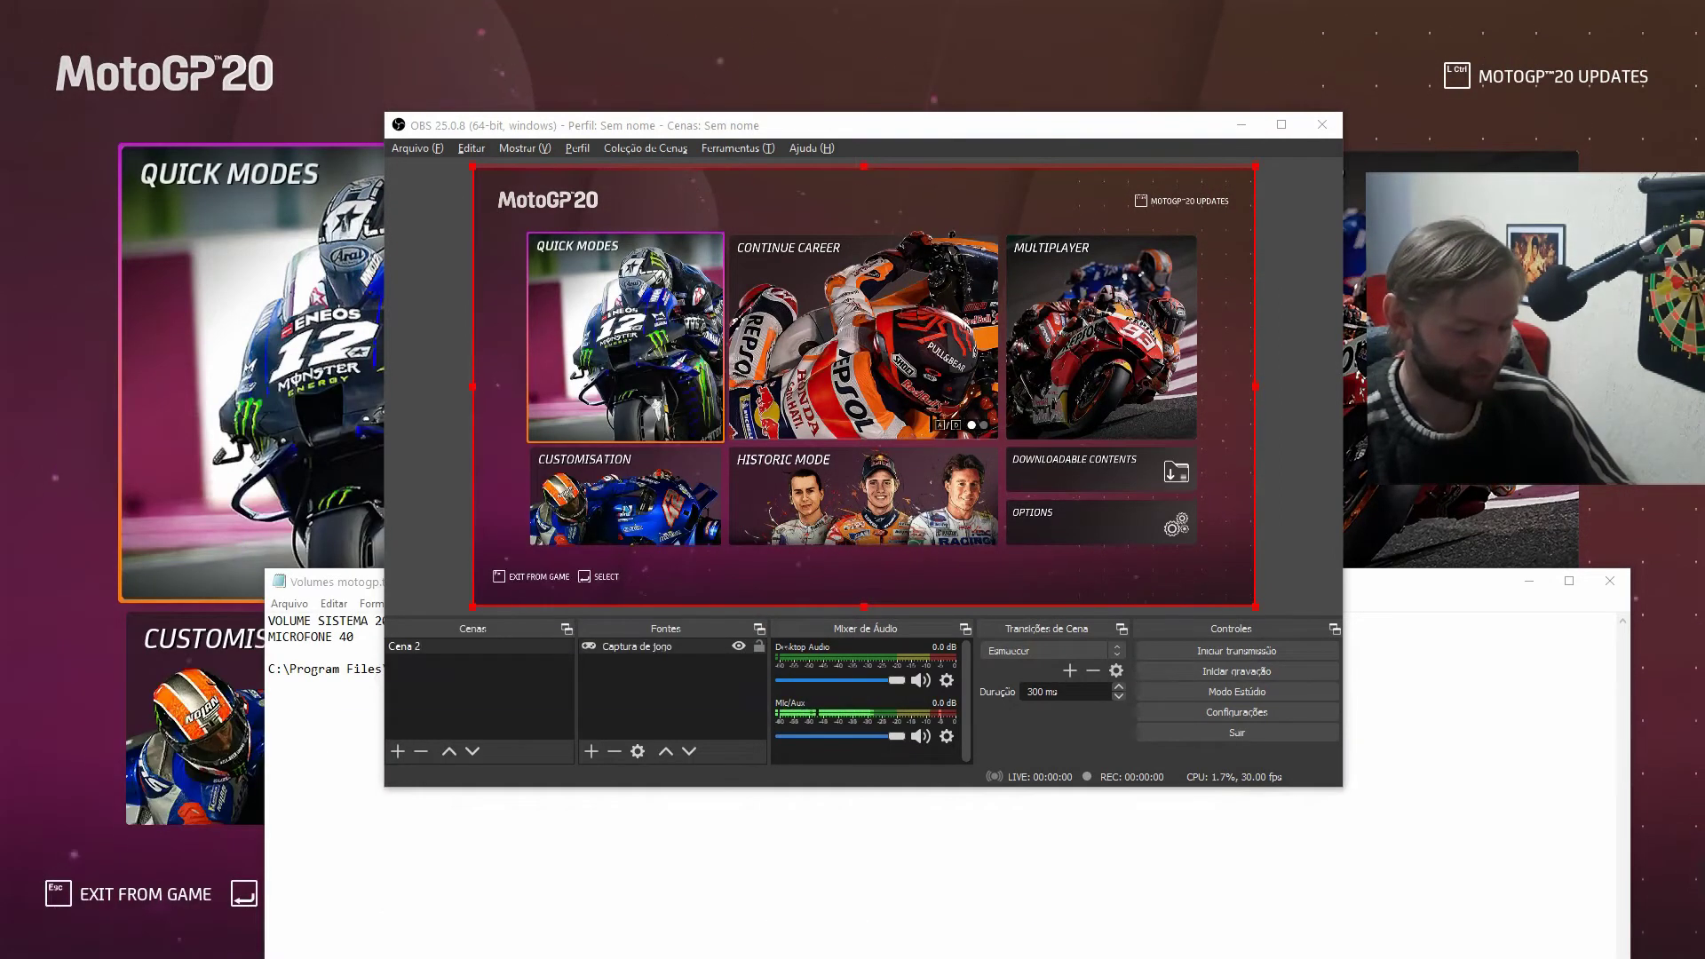
Check the hidden tray icons and exit GeForce Experience without accepting its privacy agreement.
key("super")
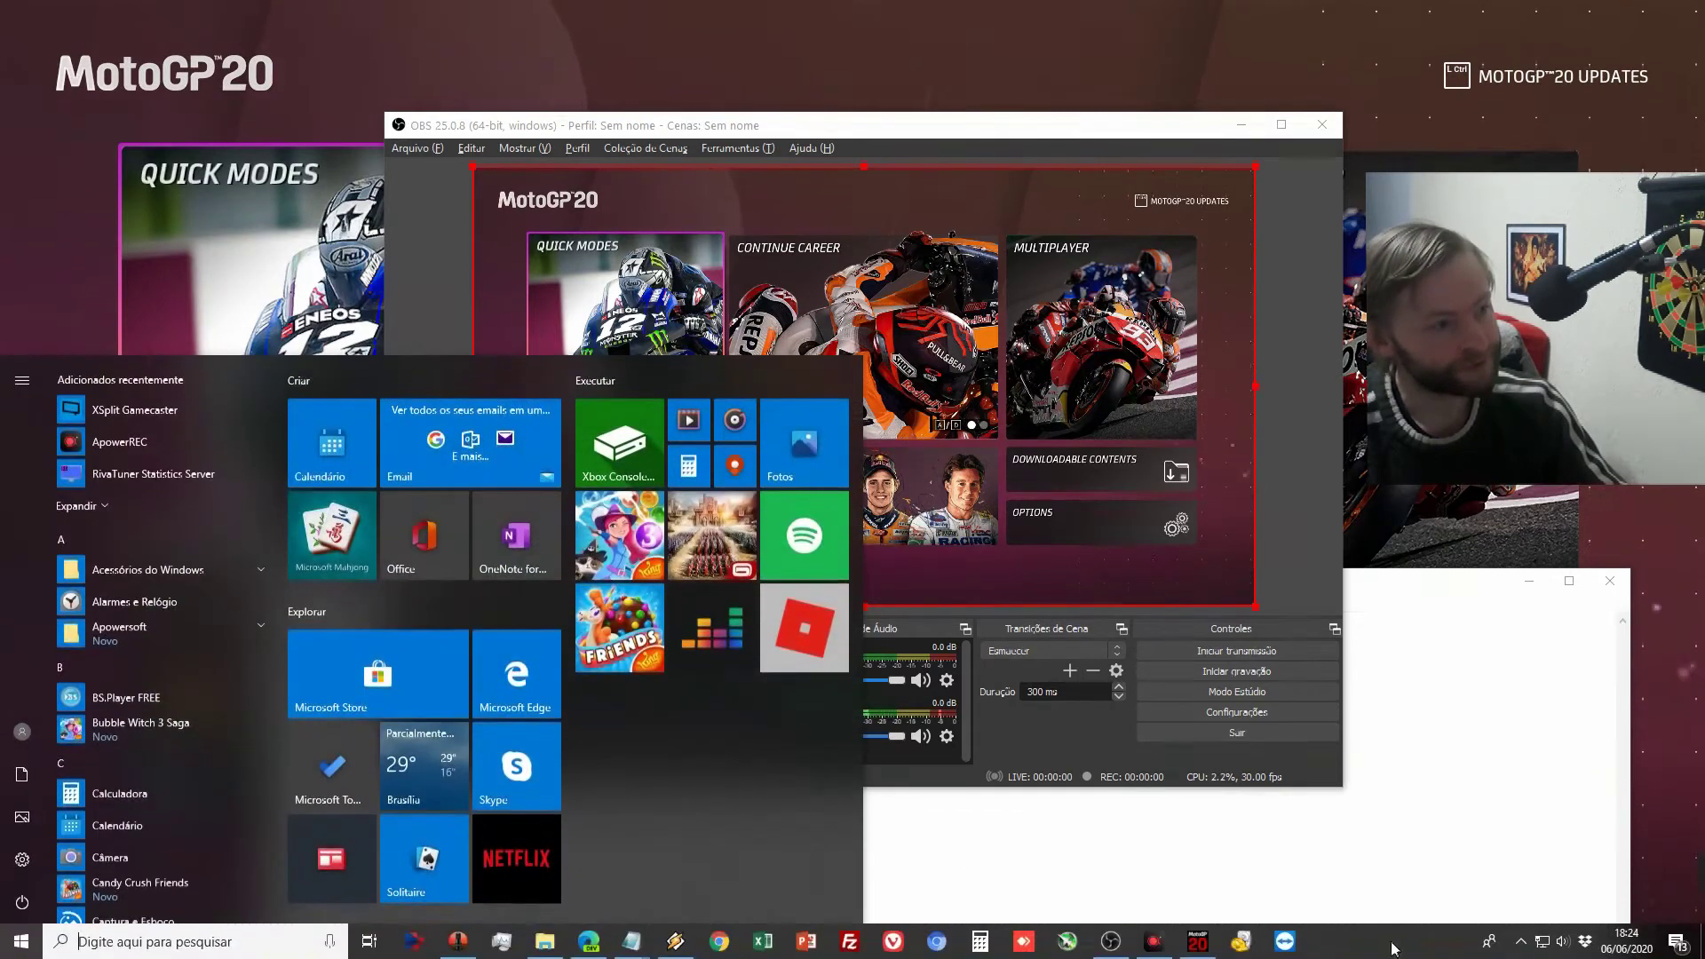
left_click(1521, 942)
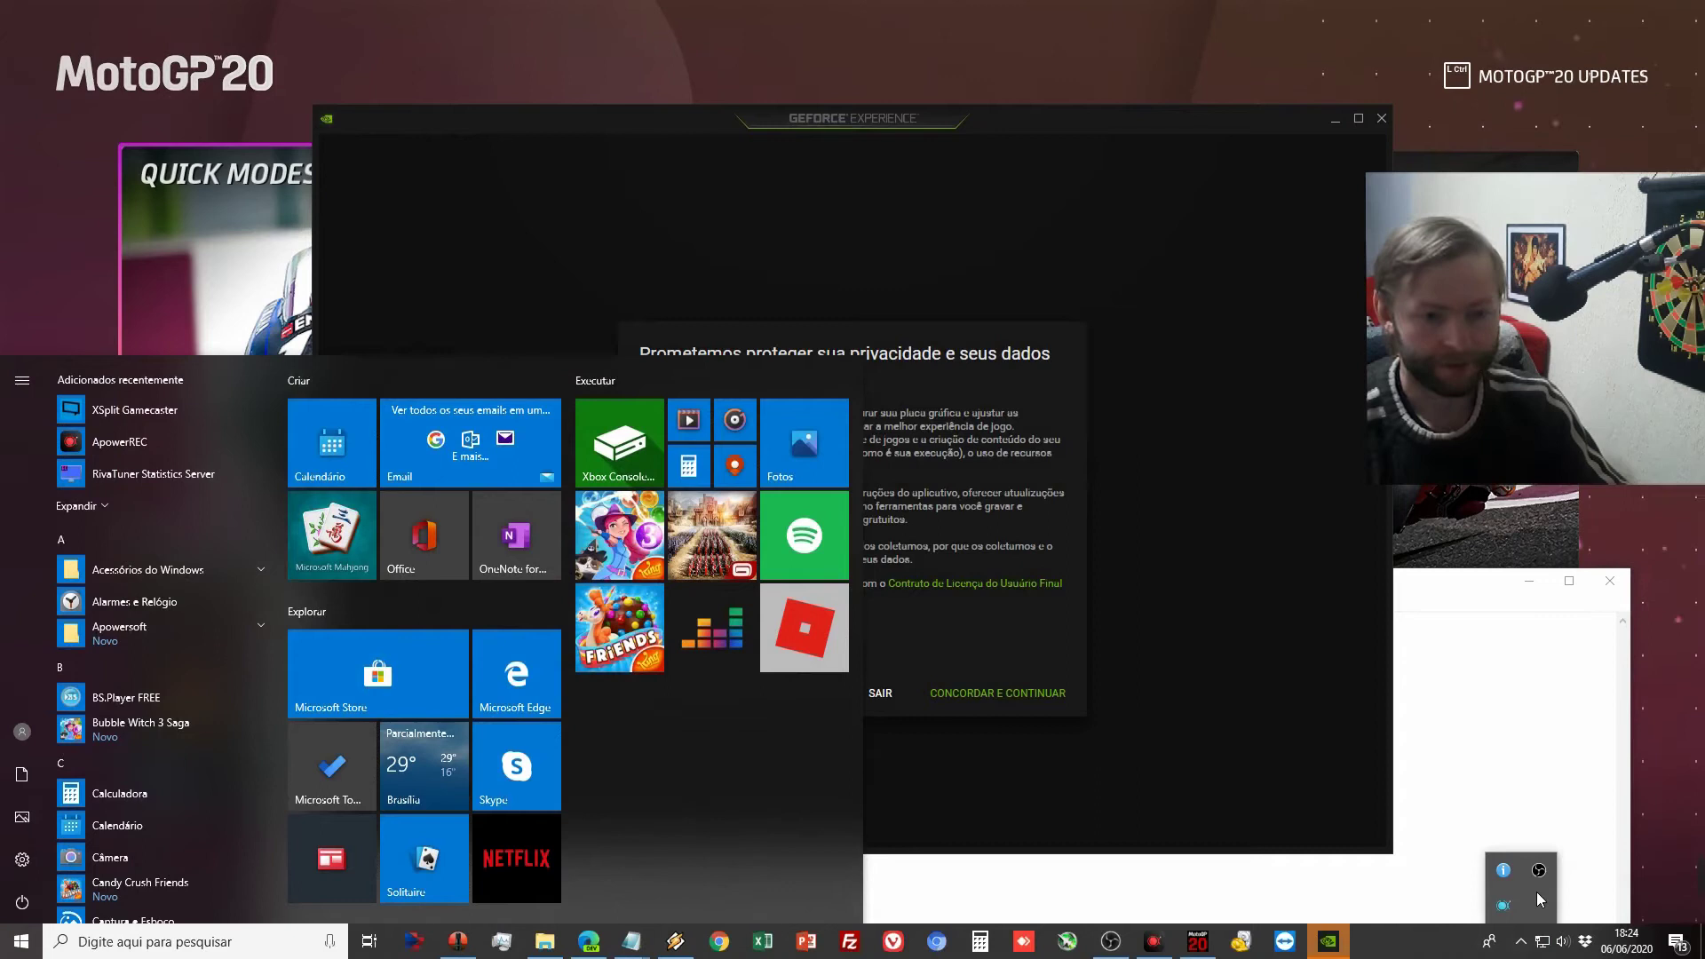
left_click(1055, 132)
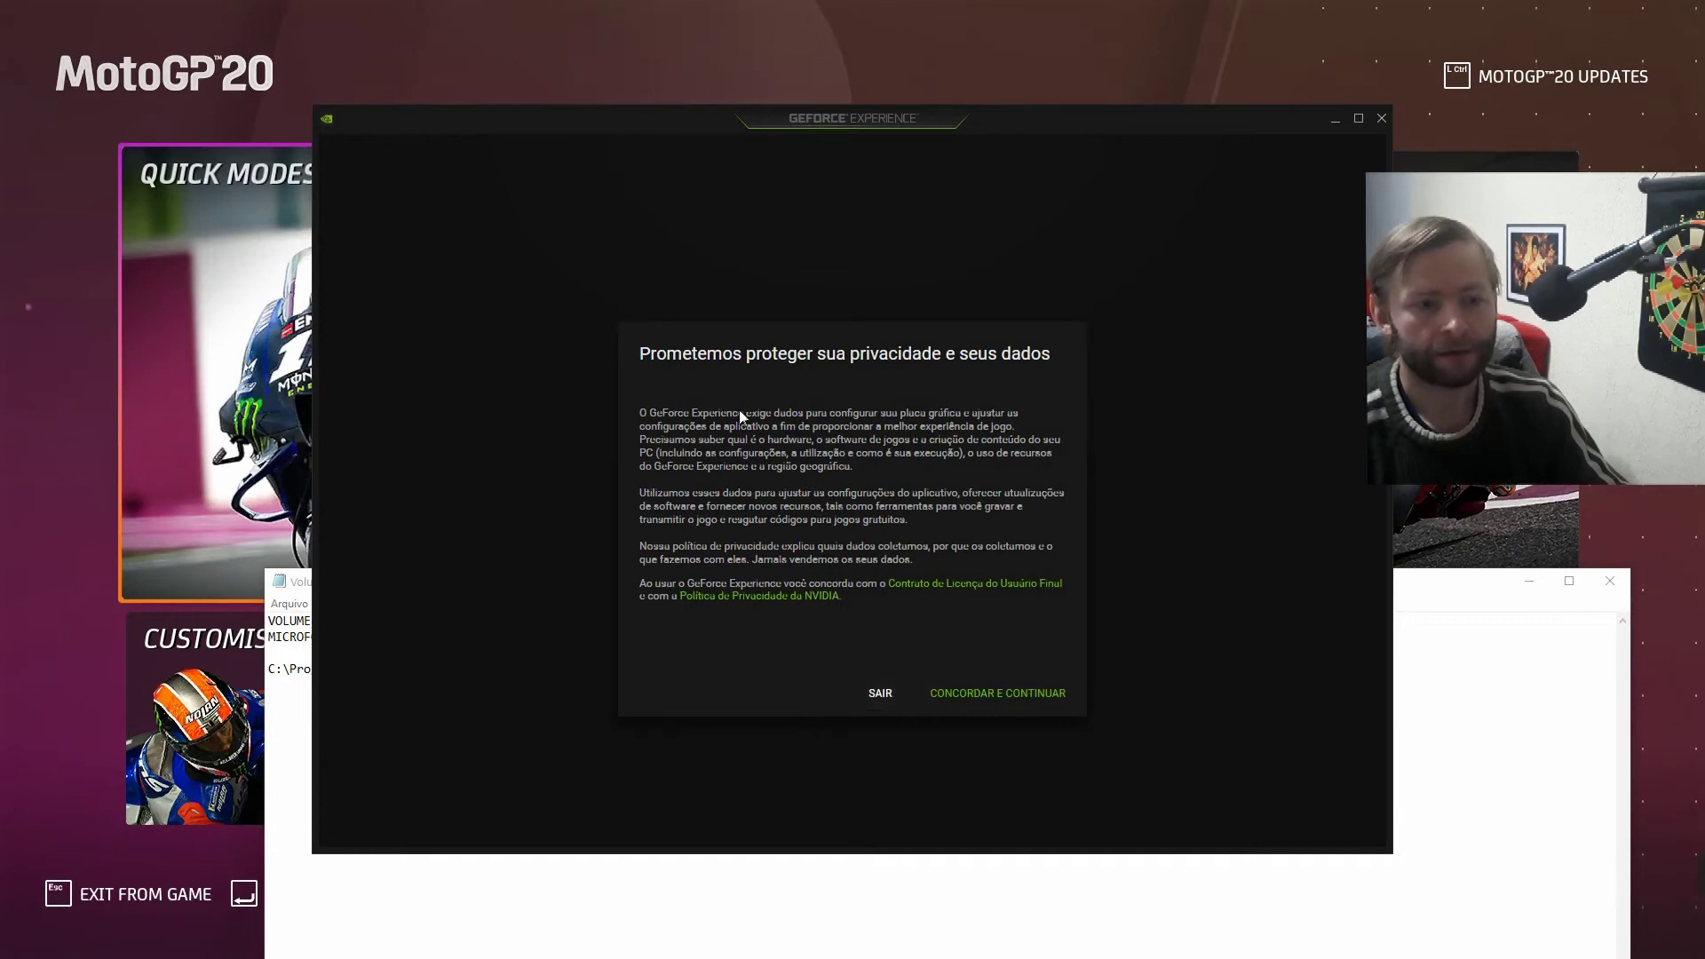
left_click(867, 689)
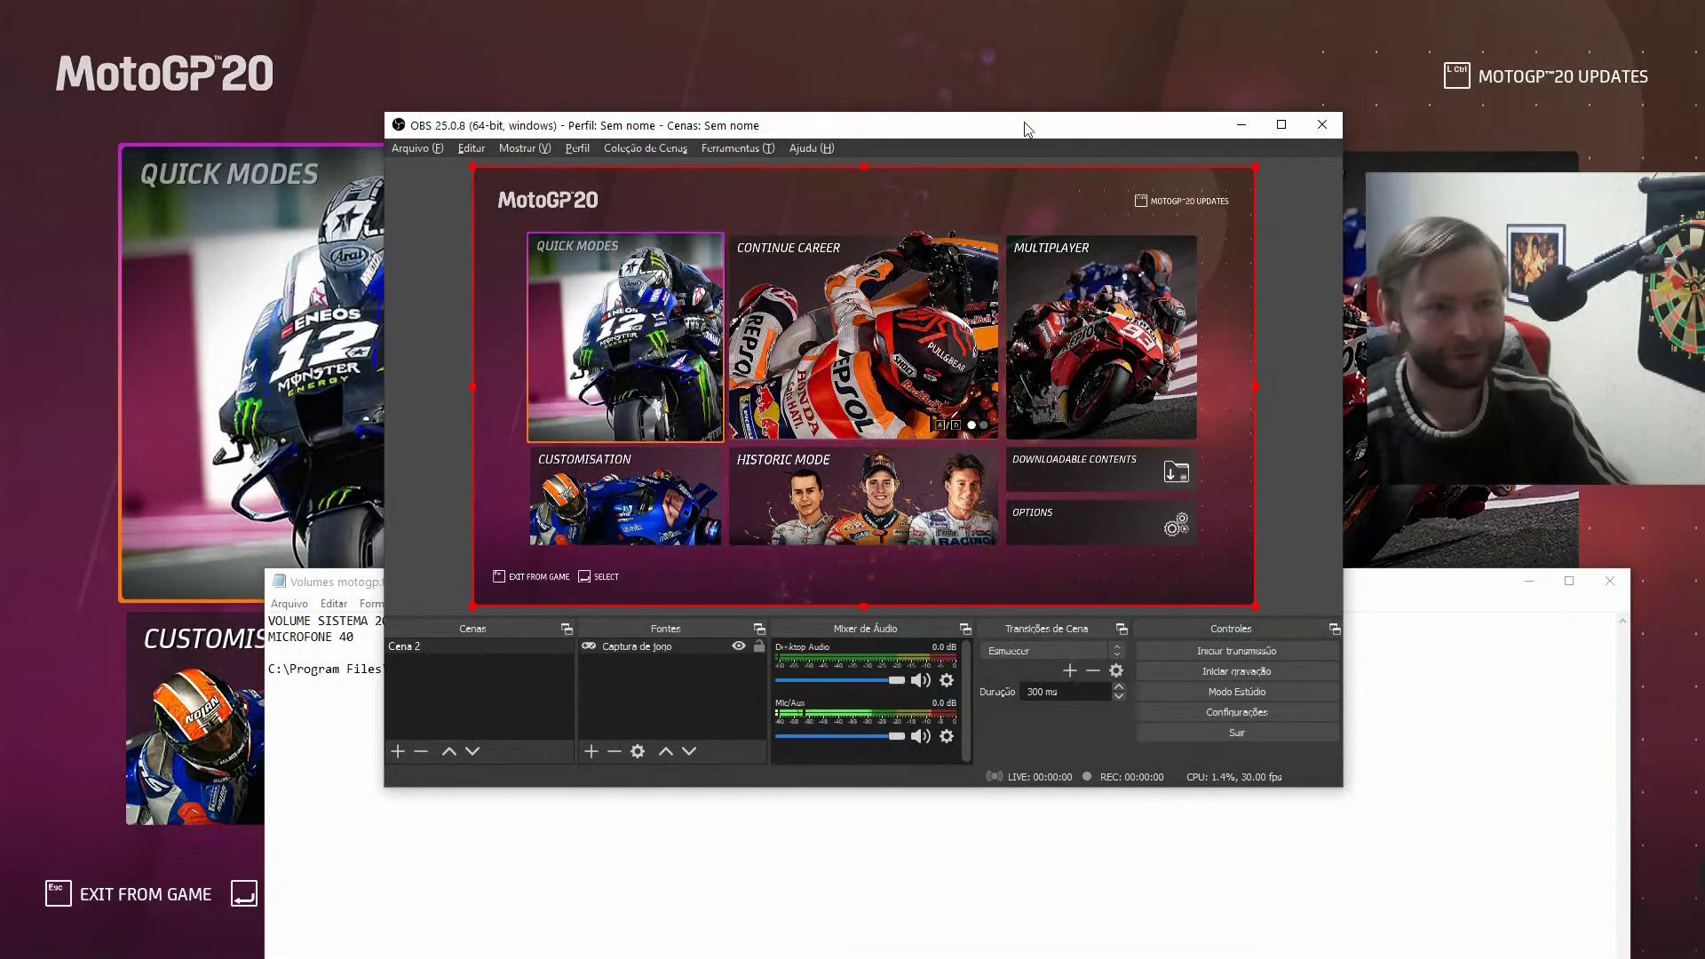
mouse_move(1030, 127)
left_mouse_down()
mouse_move(994, 148)
mouse_move(1018, 137)
left_mouse_up()
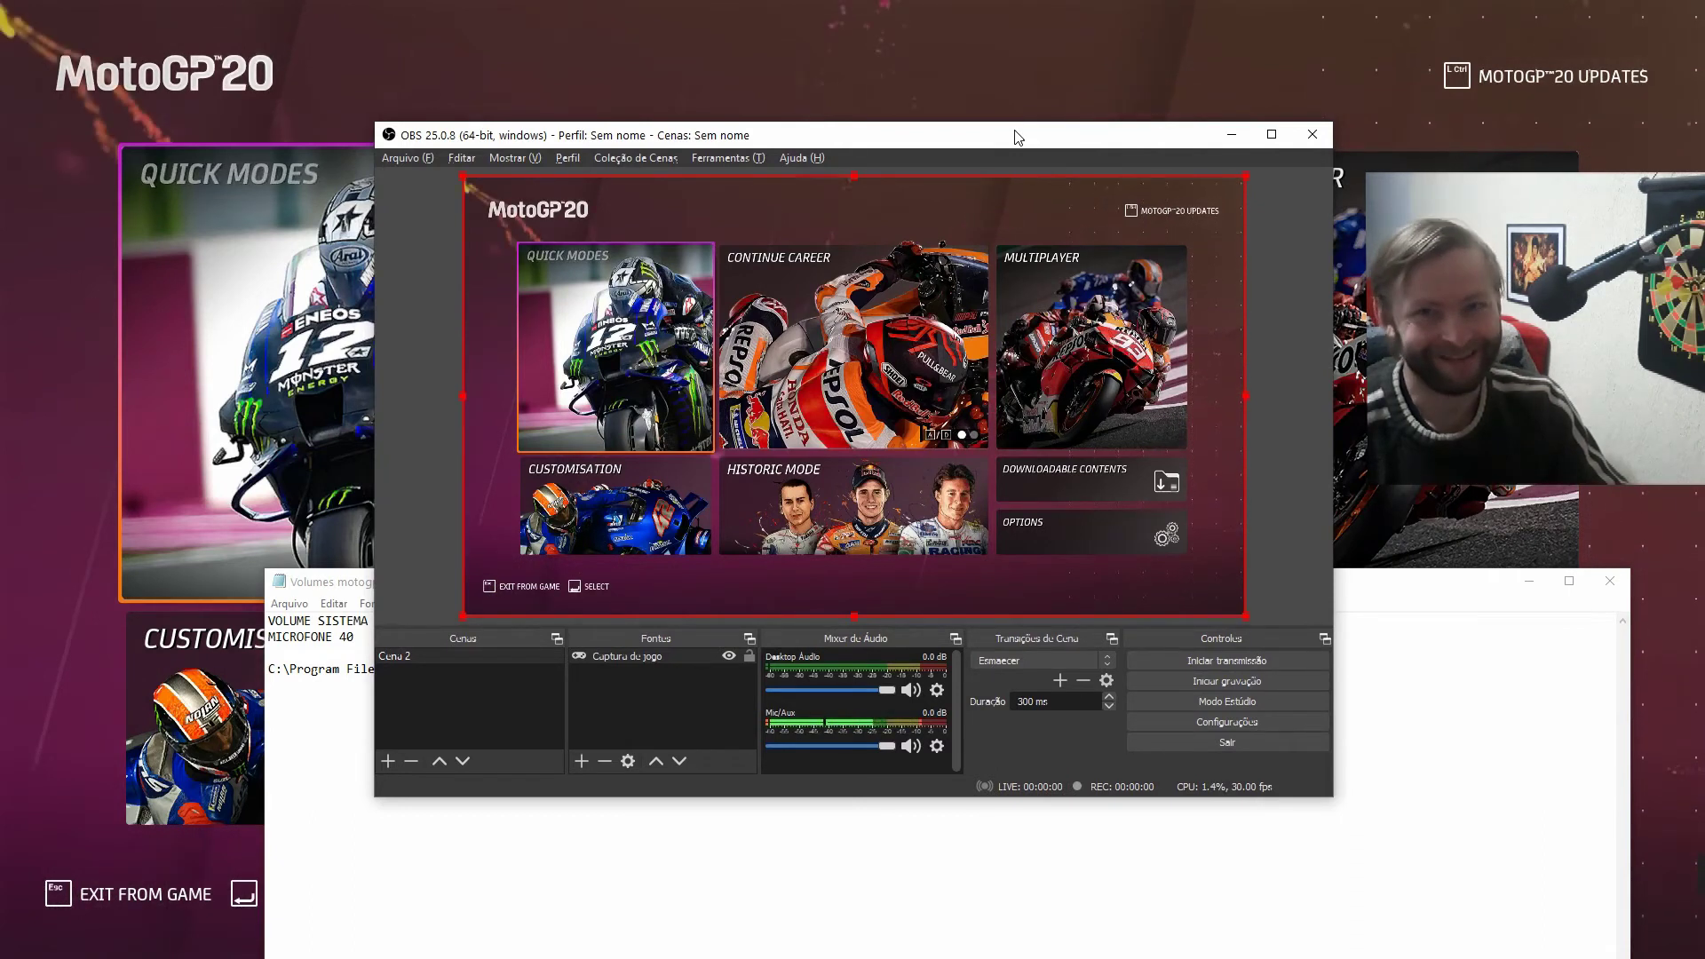
Find NVIDIA Control Panel by searching Windows for NVID and check the hidden tray icons again.
key("super")
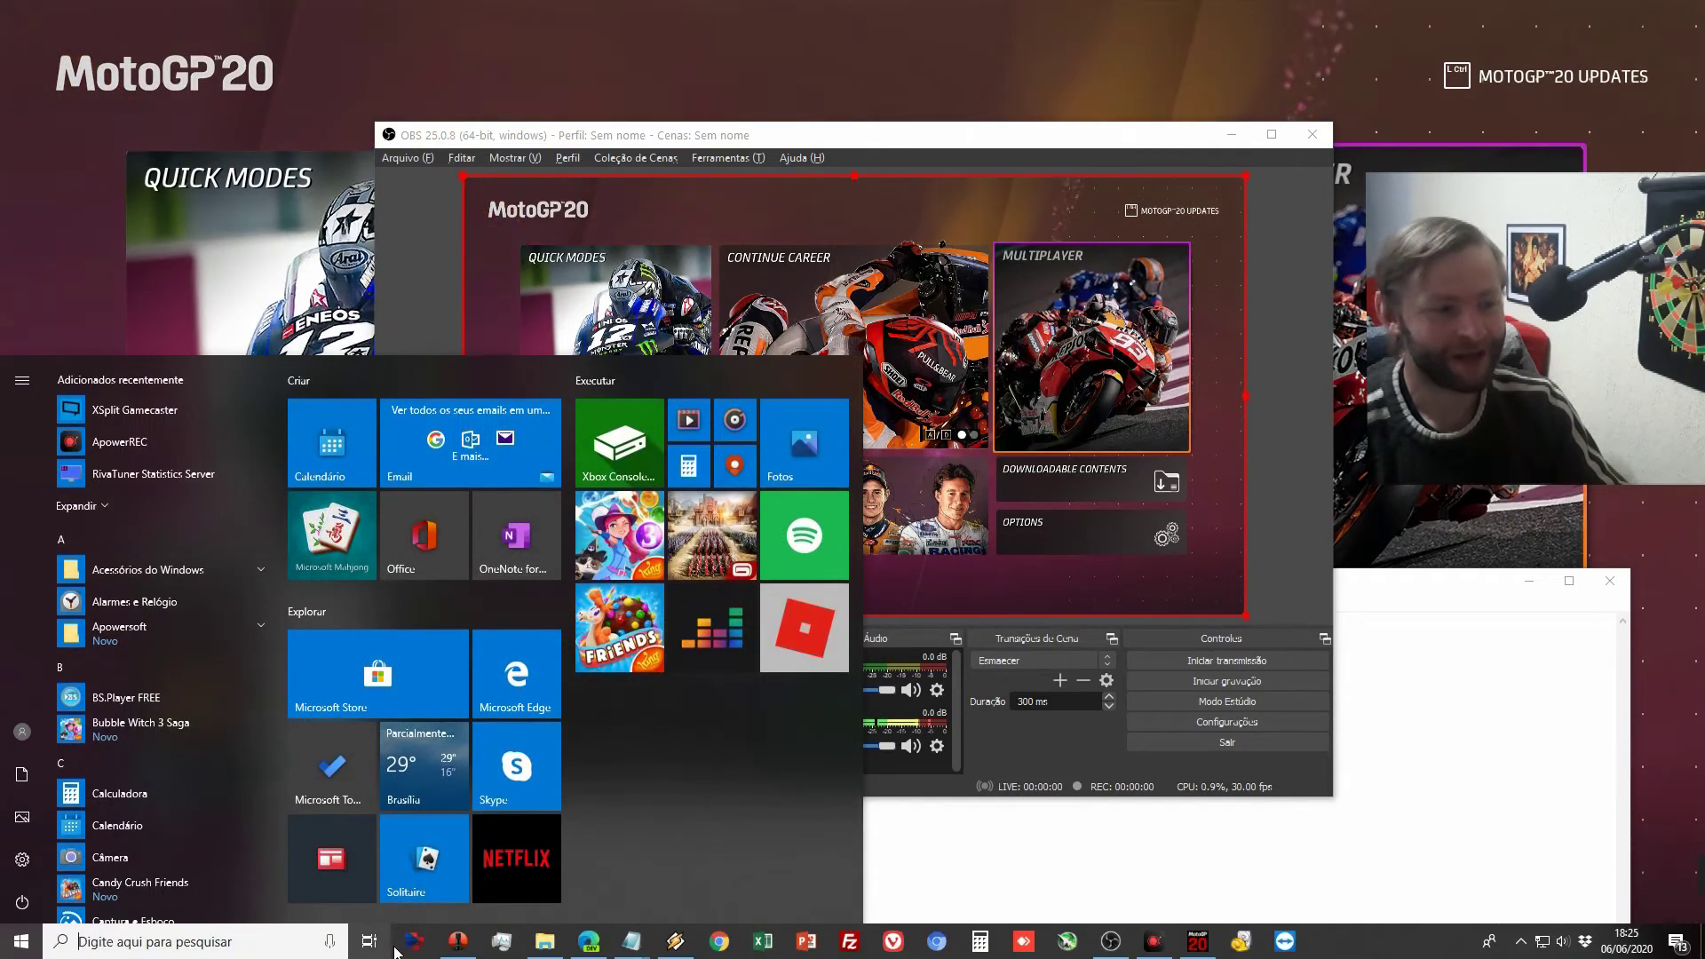
type("NVID")
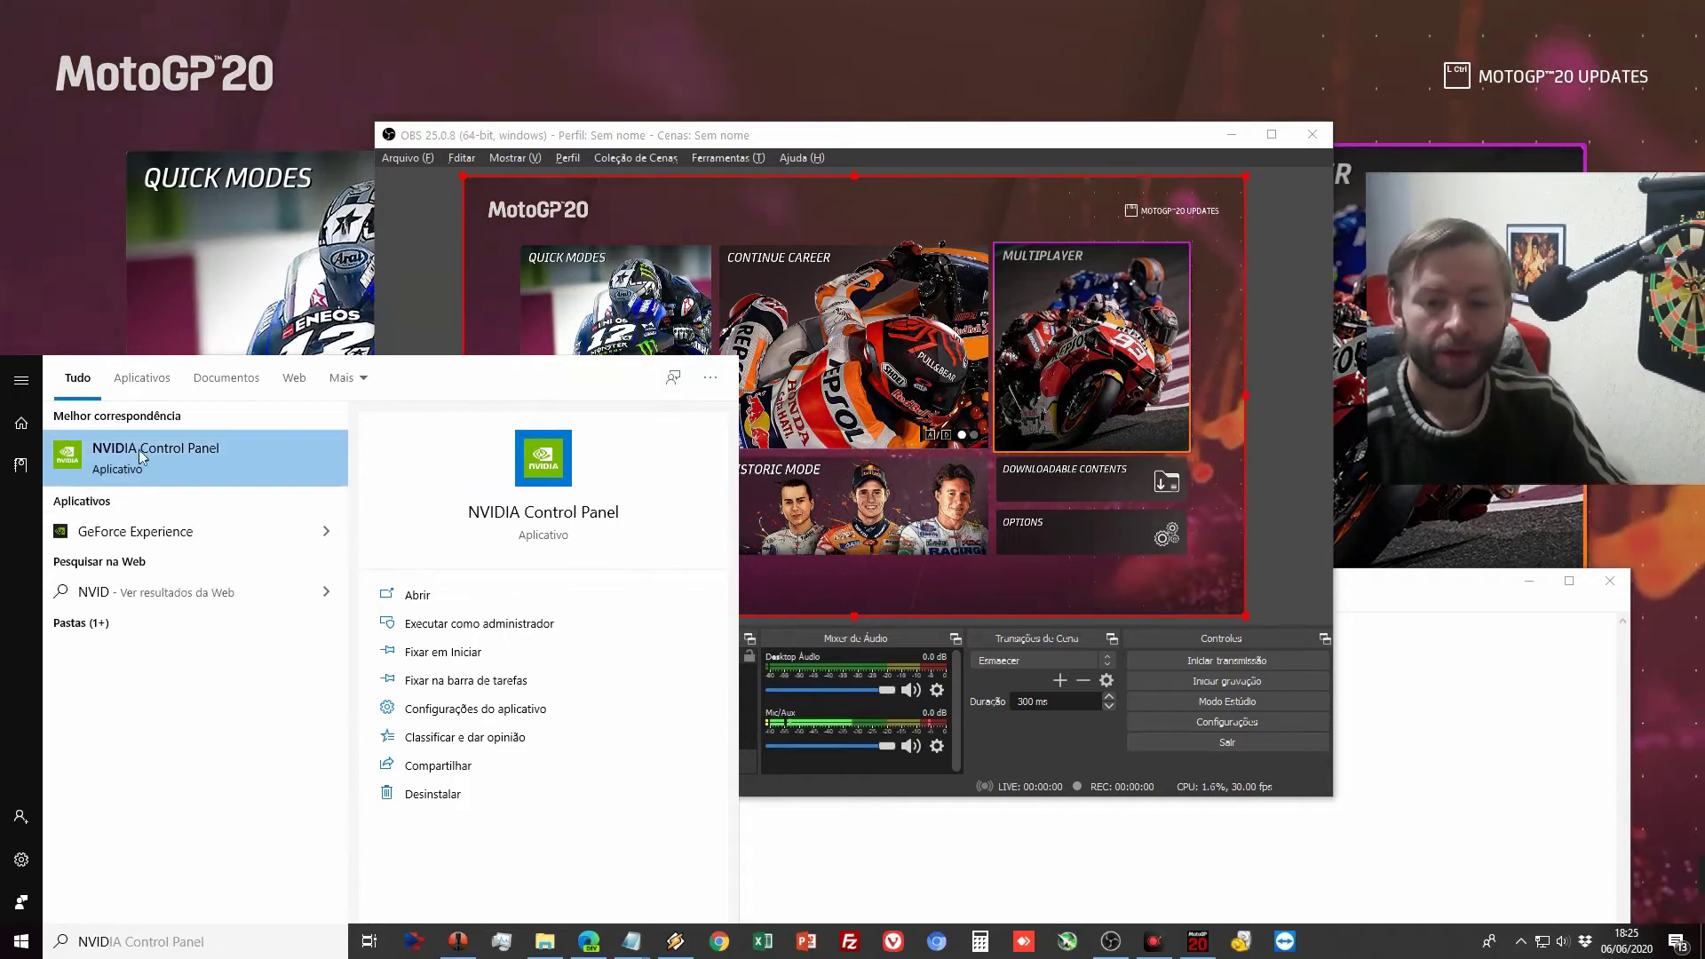
left_click(1522, 945)
left_click(1522, 943)
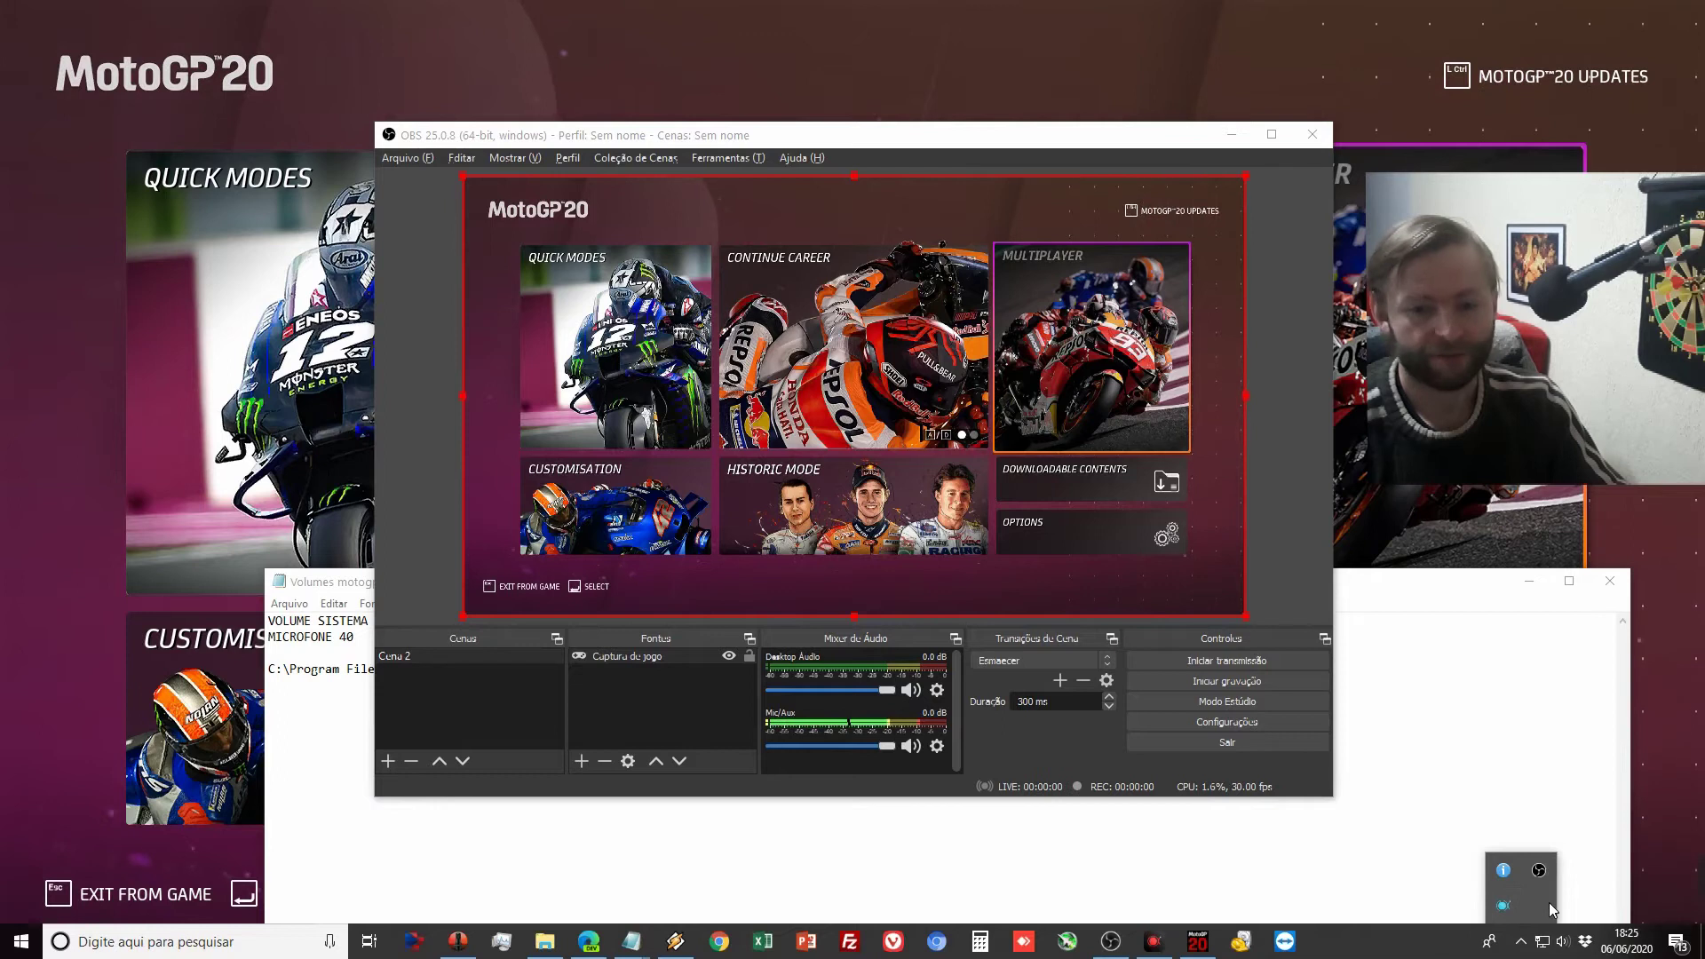
Copy the path C:\Program Files\NVIDIA Corporation\Control Panel Client\nvcplui.exe from the Notepad note.
left_click(974, 853)
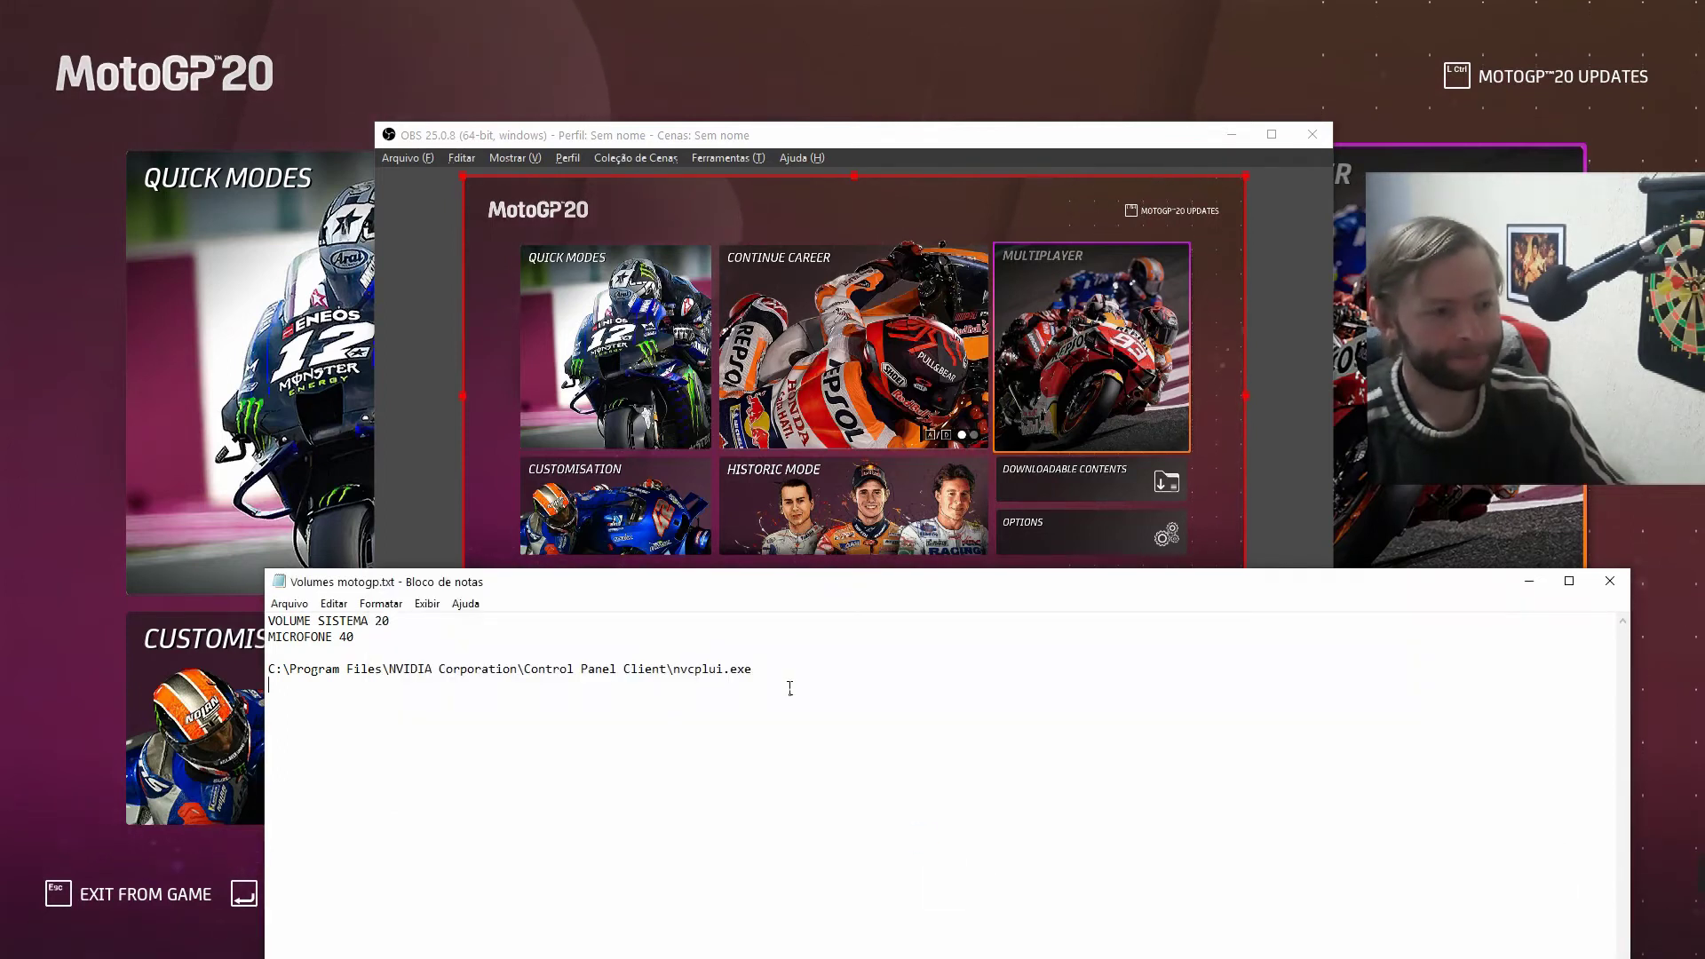
left_click_drag(625, 669, 381, 672)
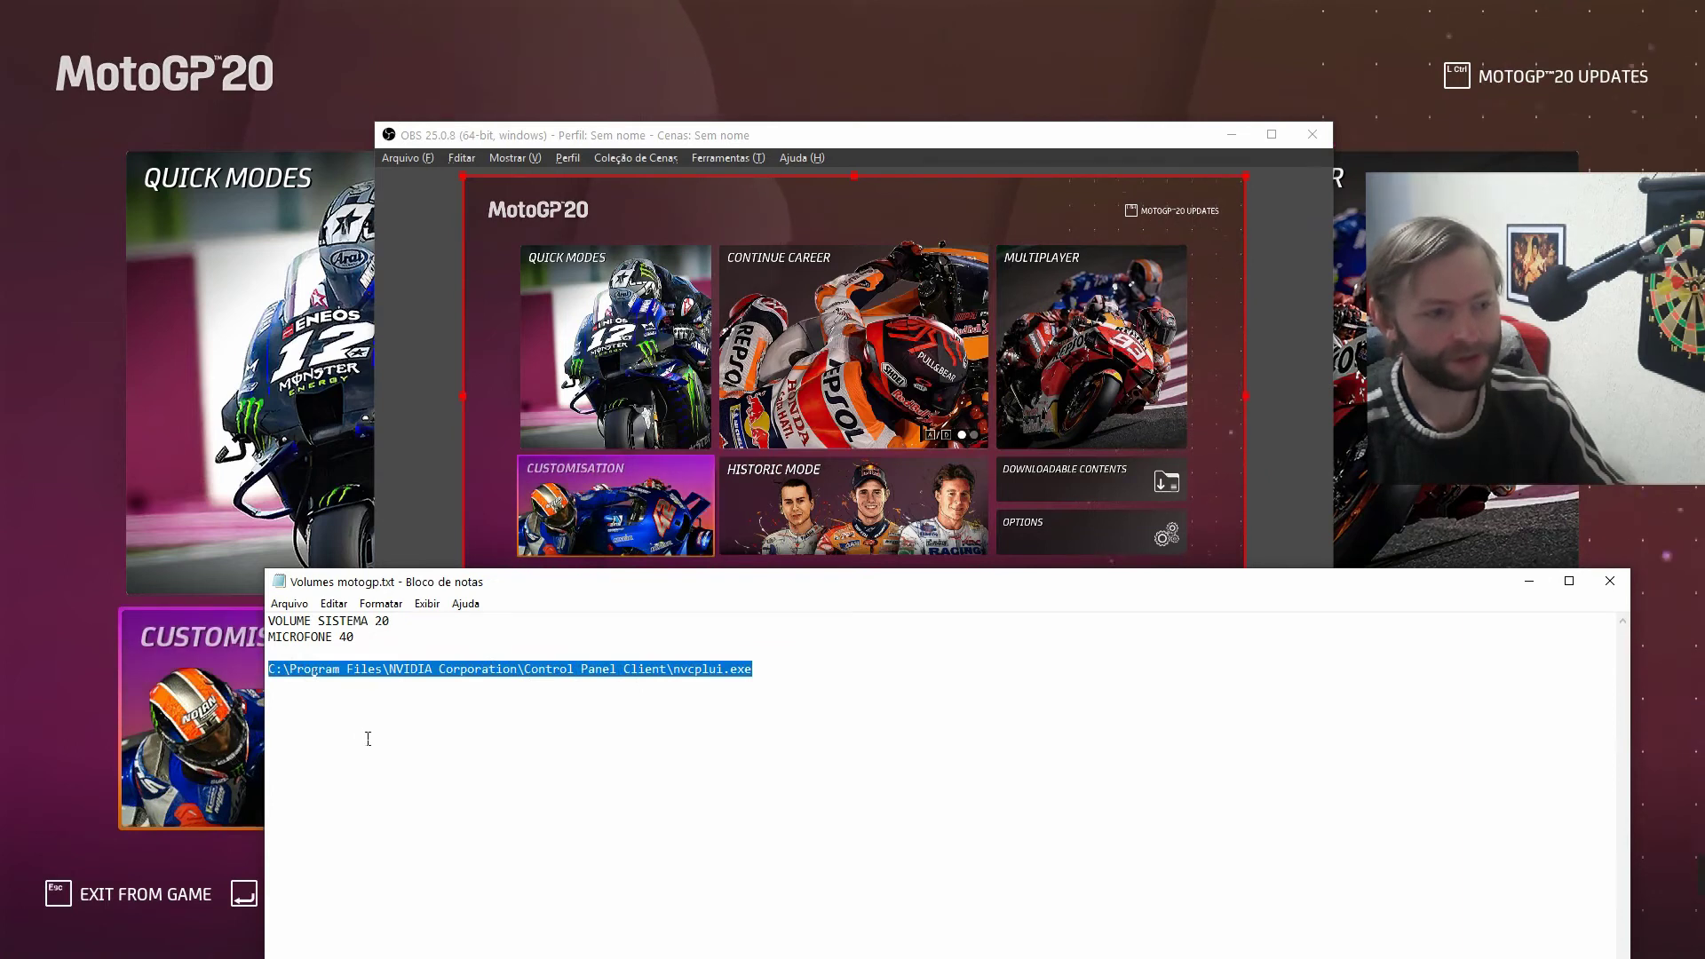
right_click(437, 682)
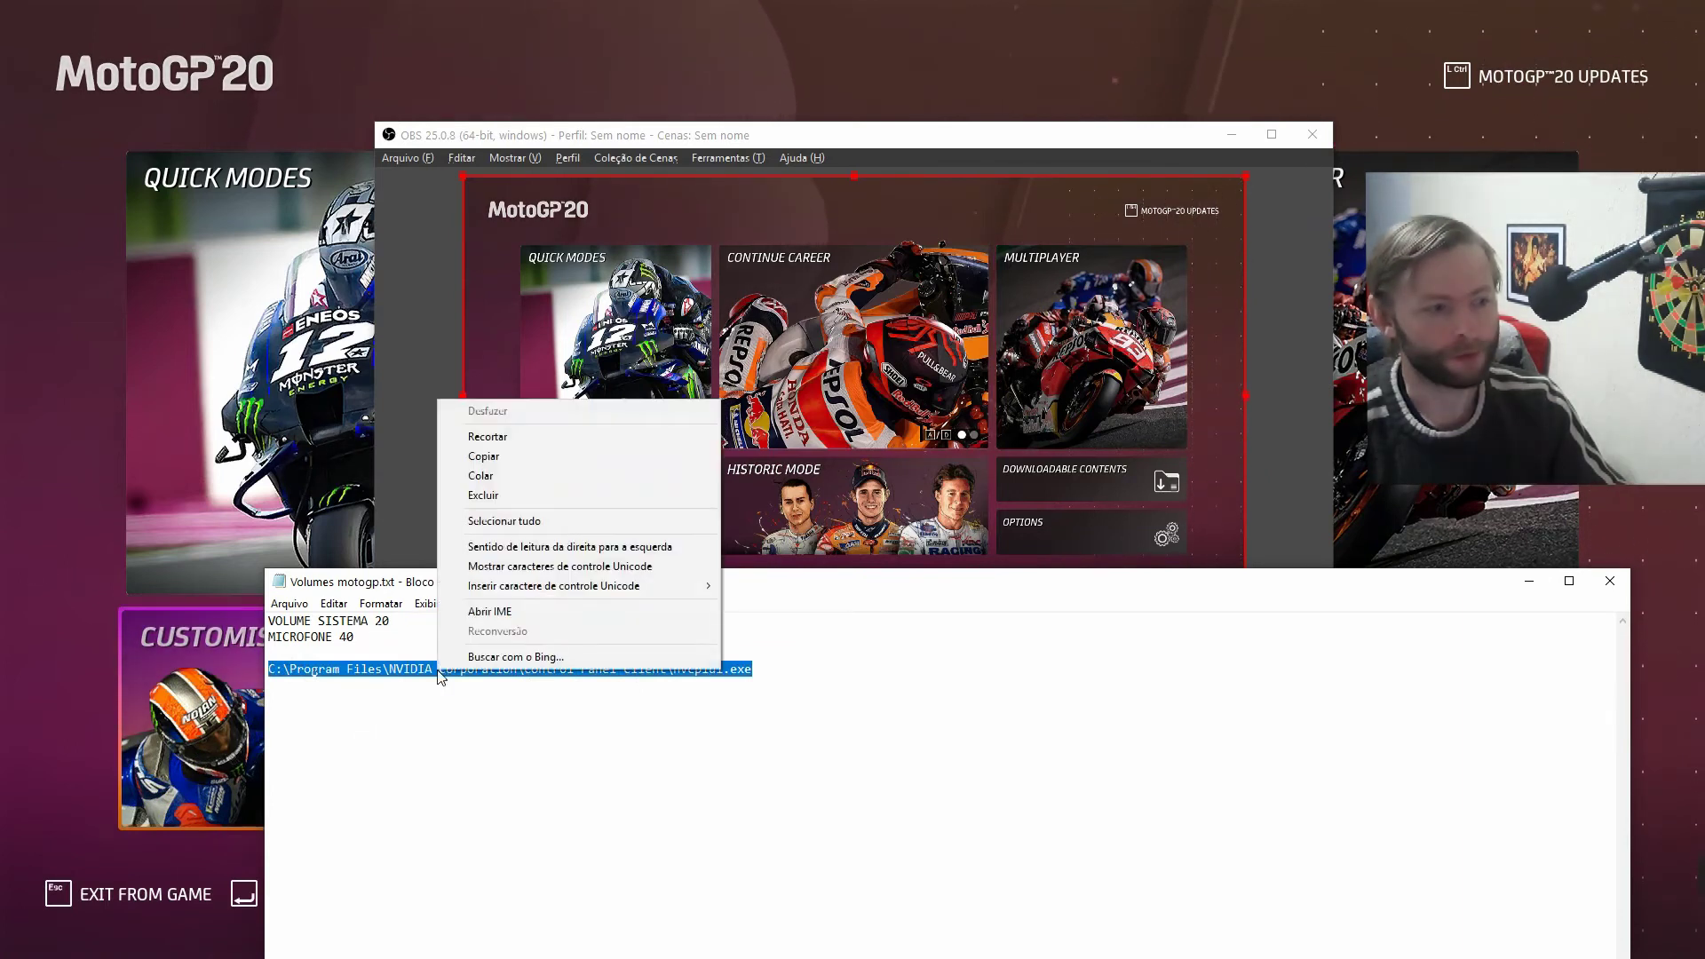
left_click(486, 456)
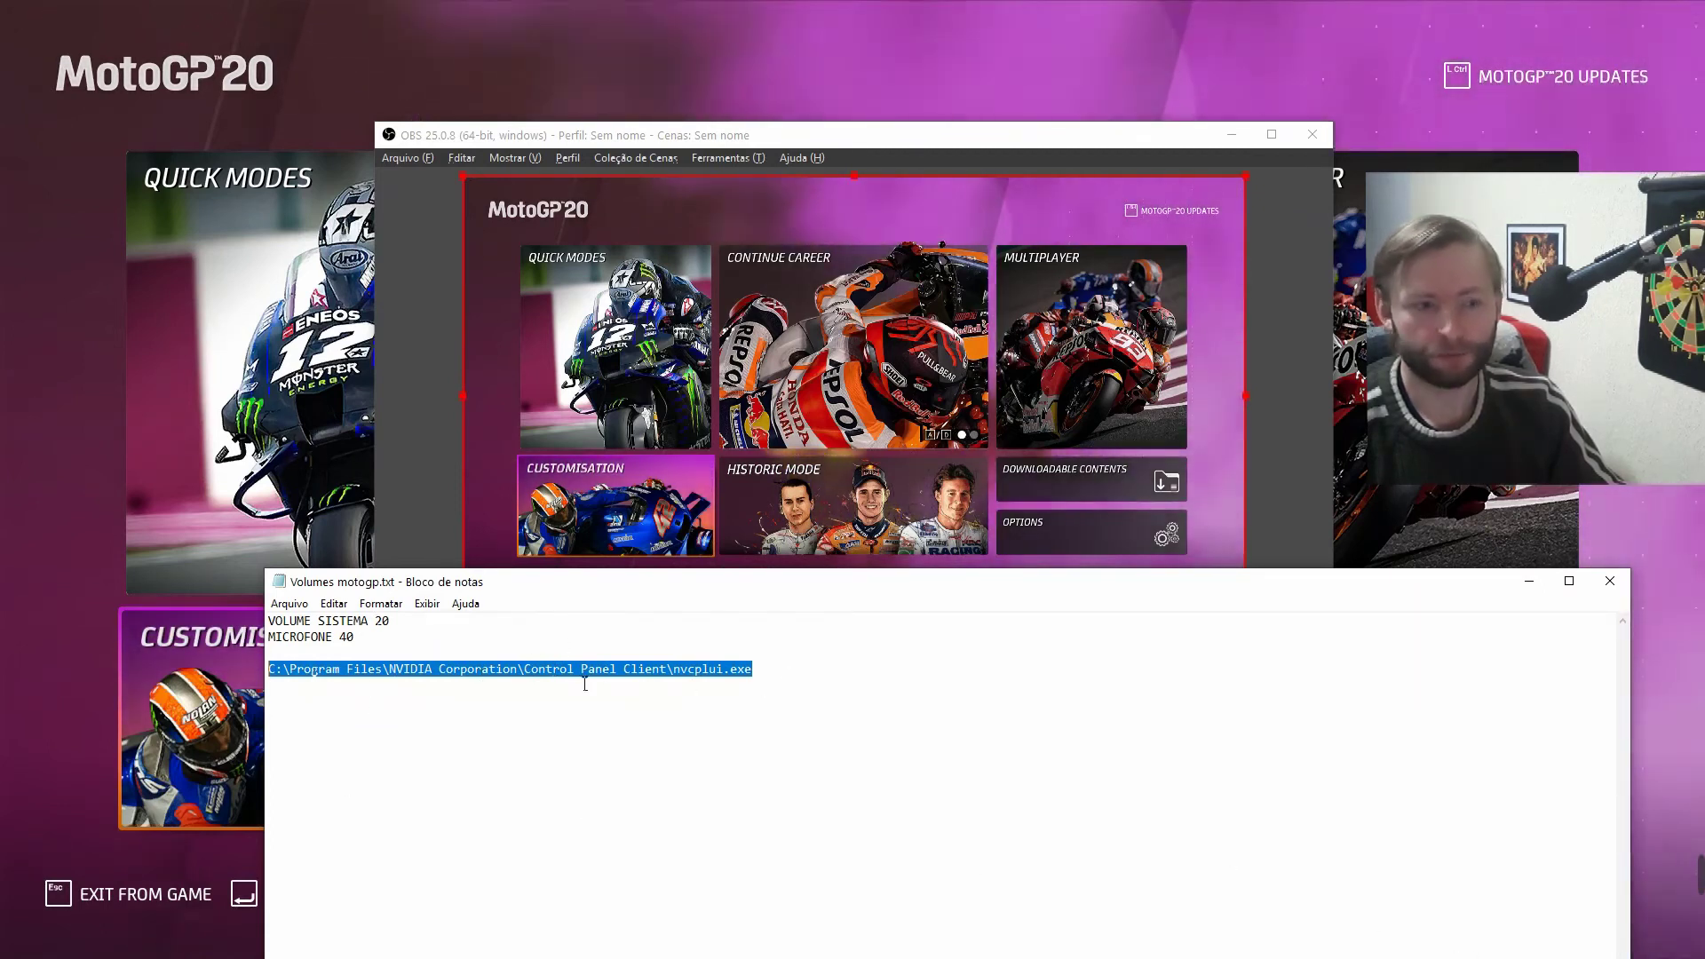
Switch to File Explorer and use the copied path without its file name to open the NVIDIA Control Panel Client folder.
key("super")
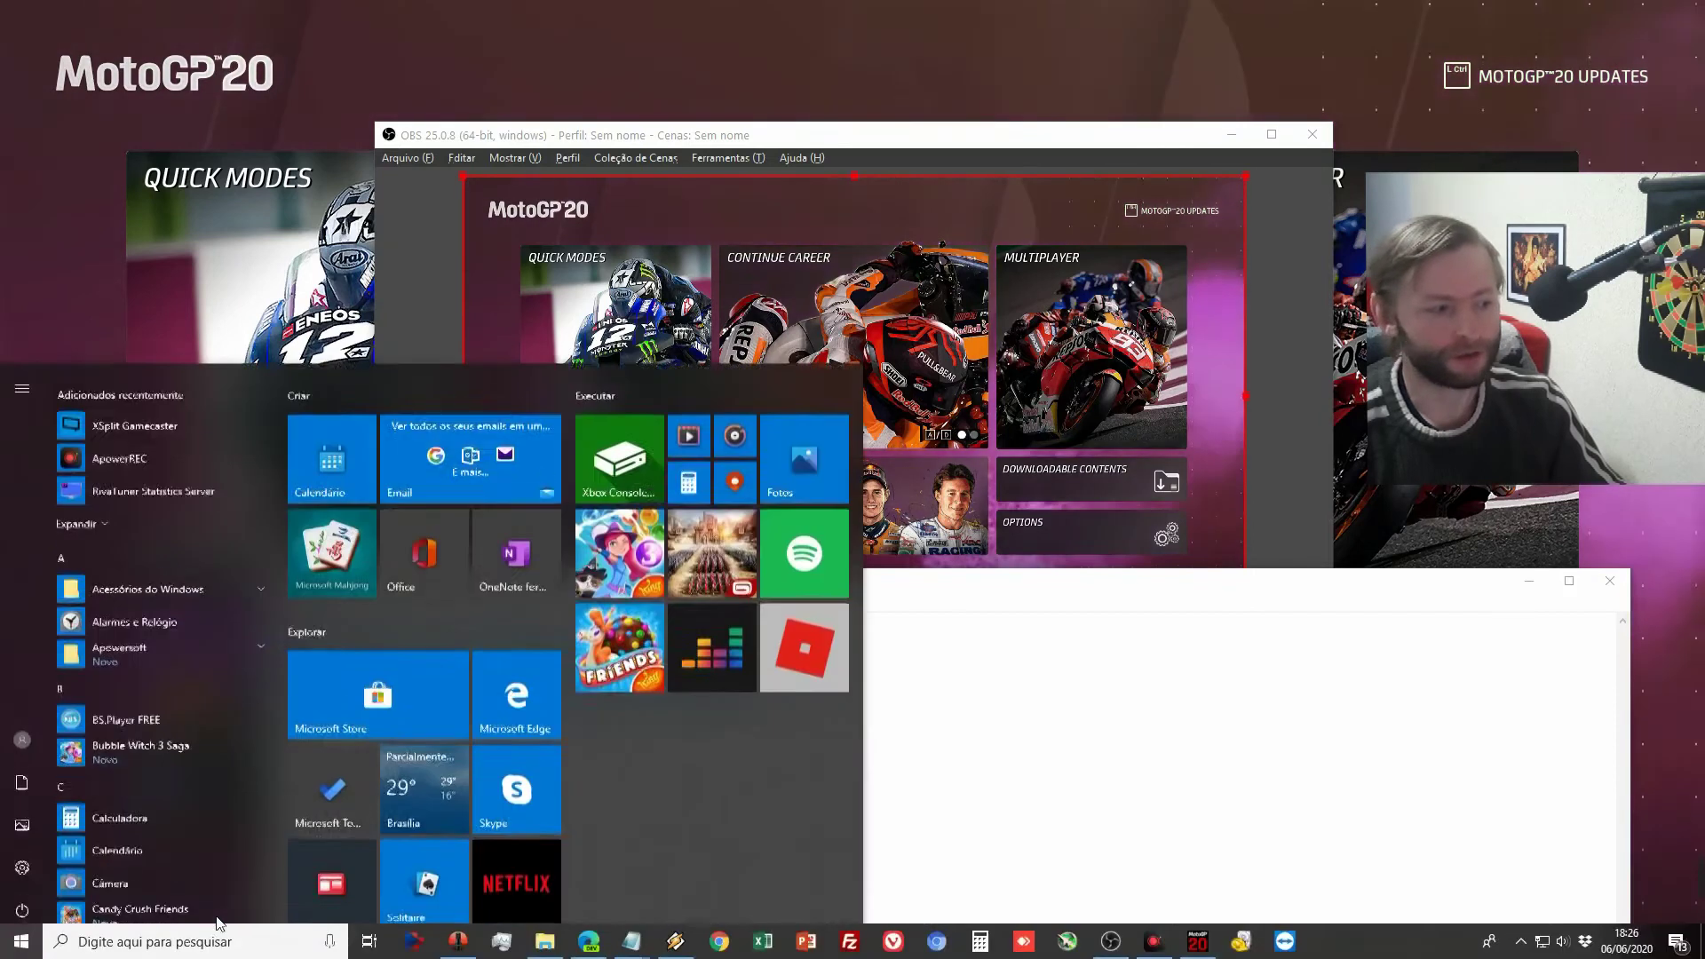
key("Escape")
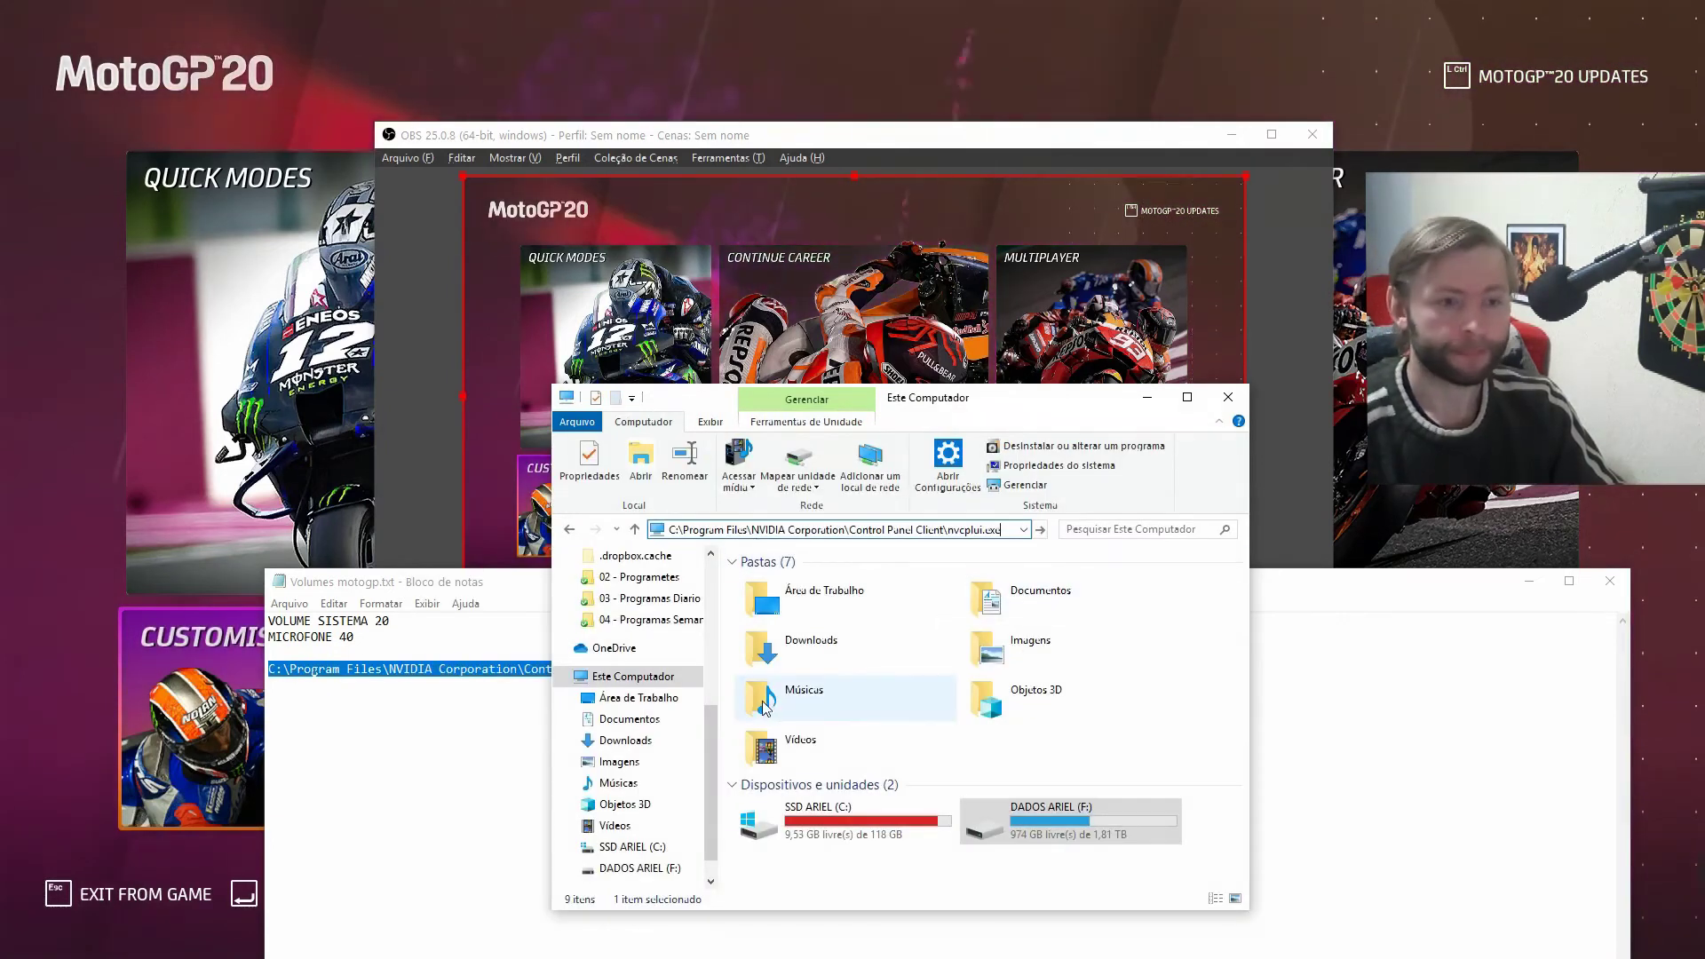
key("BackSpace")
key("BackSpace")
key("BackSpace")
key("BackSpace")
key("BackSpace")
key("BackSpace")
key("BackSpace")
key("BackSpace")
key("BackSpace")
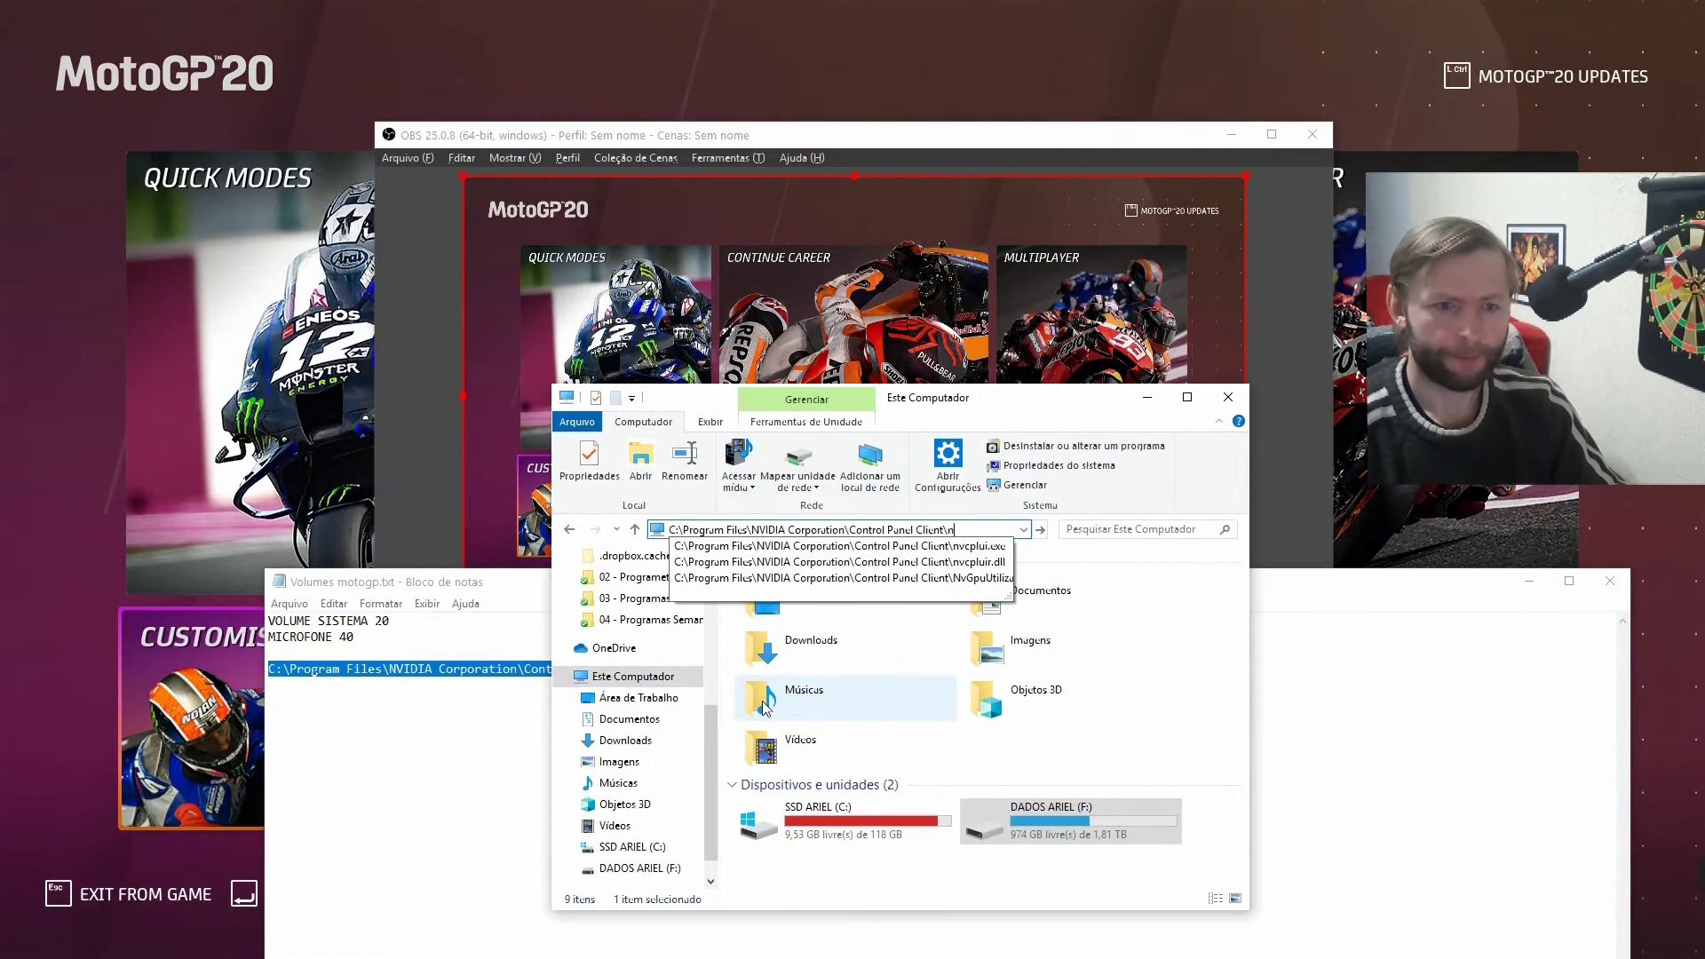
key("Return")
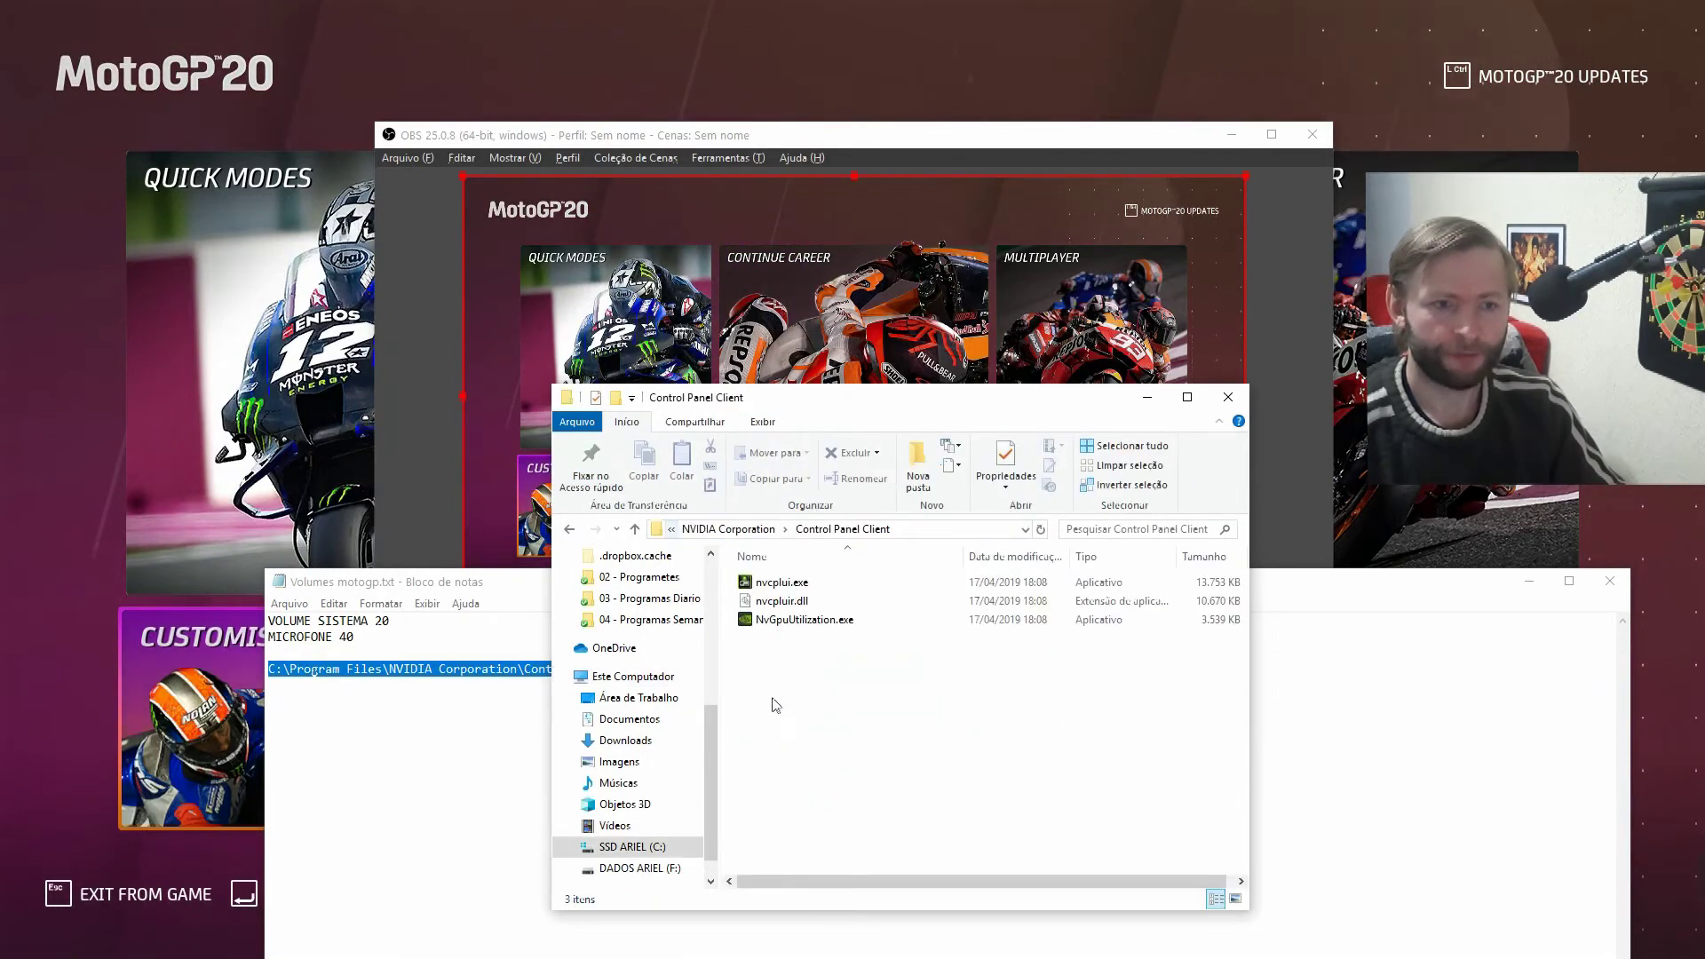
Move the Control Panel Client folder window clear of the note's path, select nvcplui.exe and check the hidden tray icons.
left_click_drag(839, 402, 1099, 342)
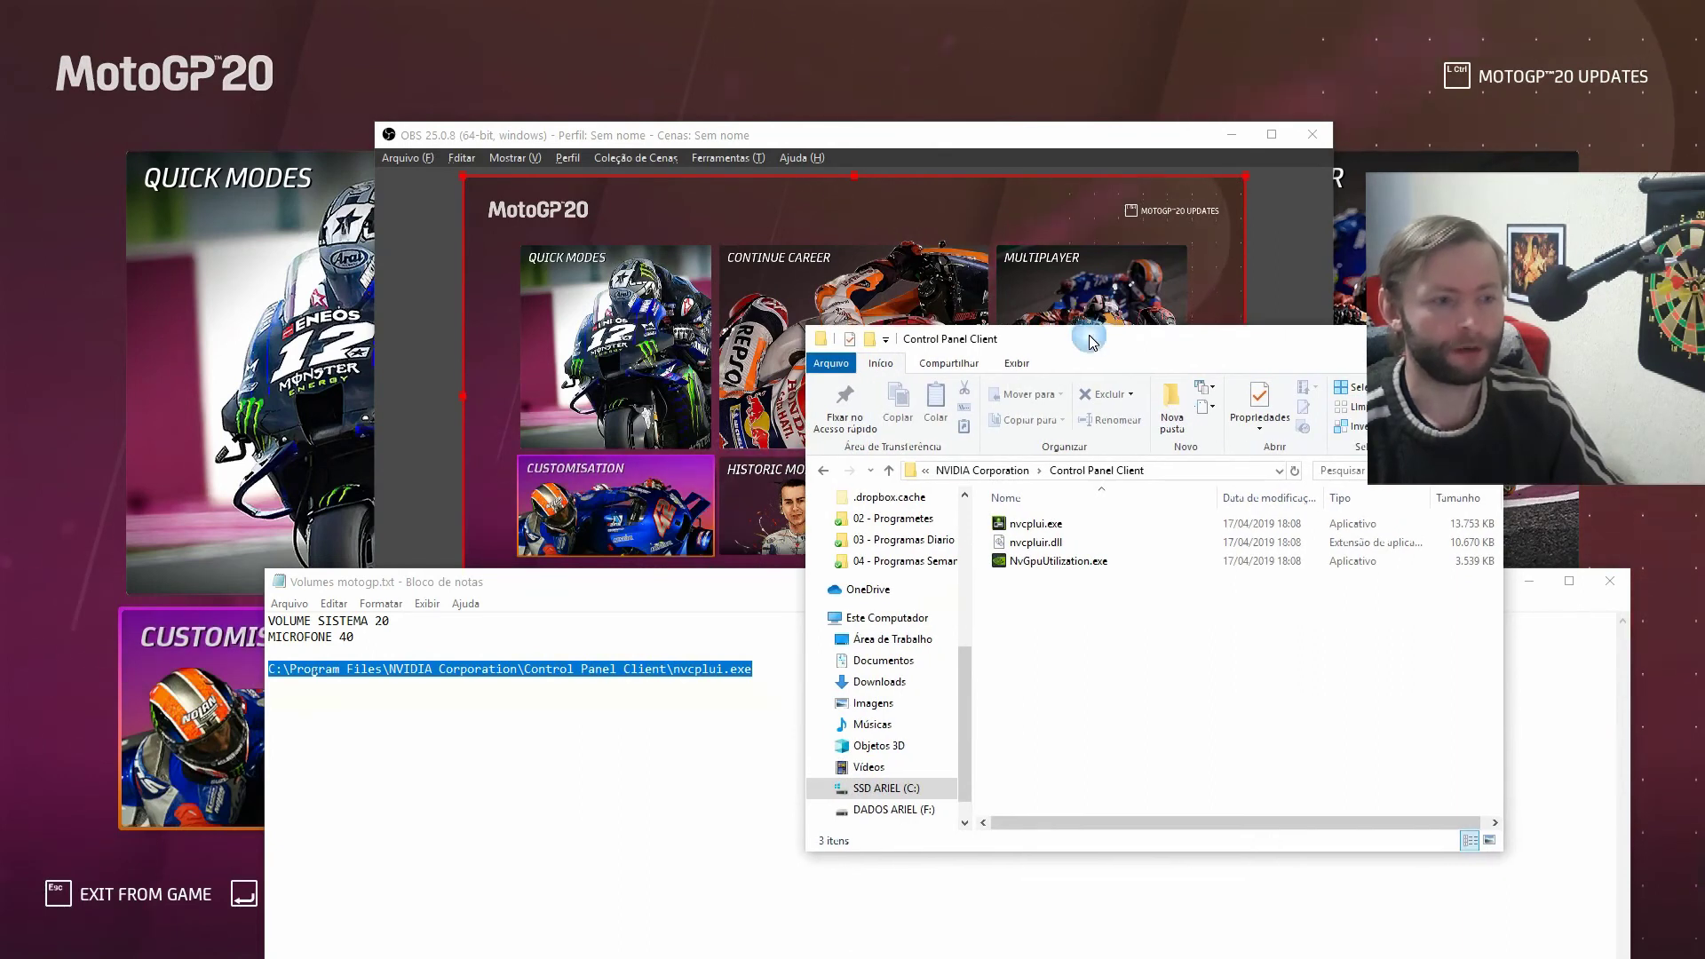
left_click(1035, 524)
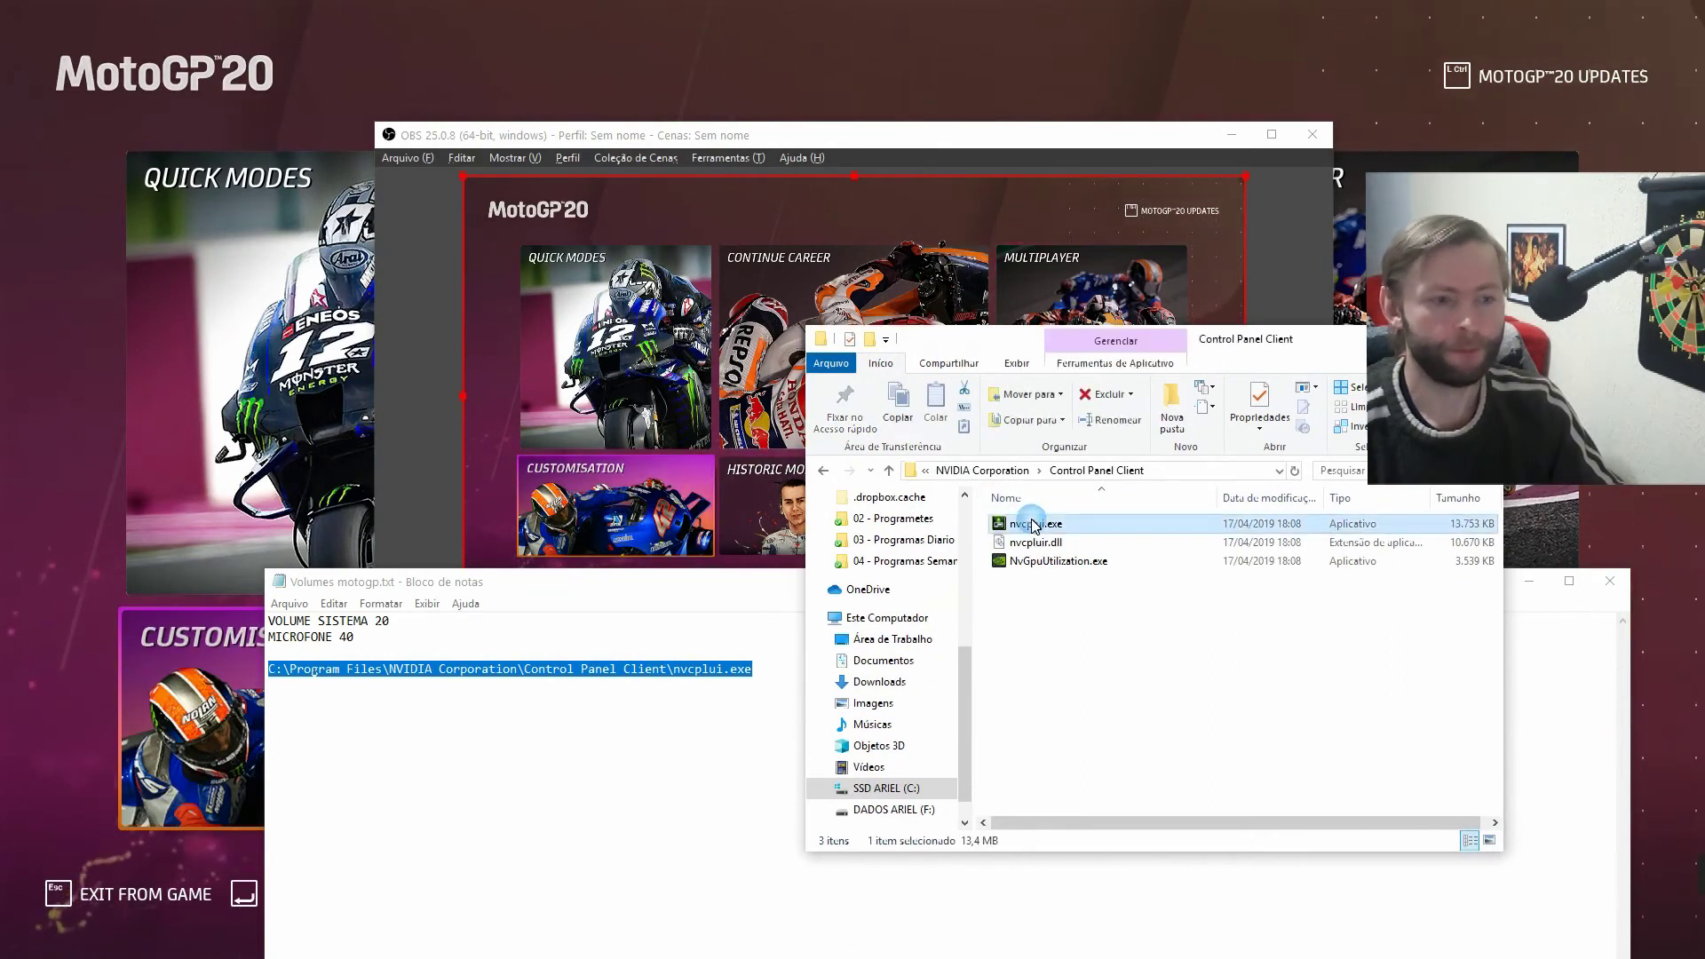
key("super")
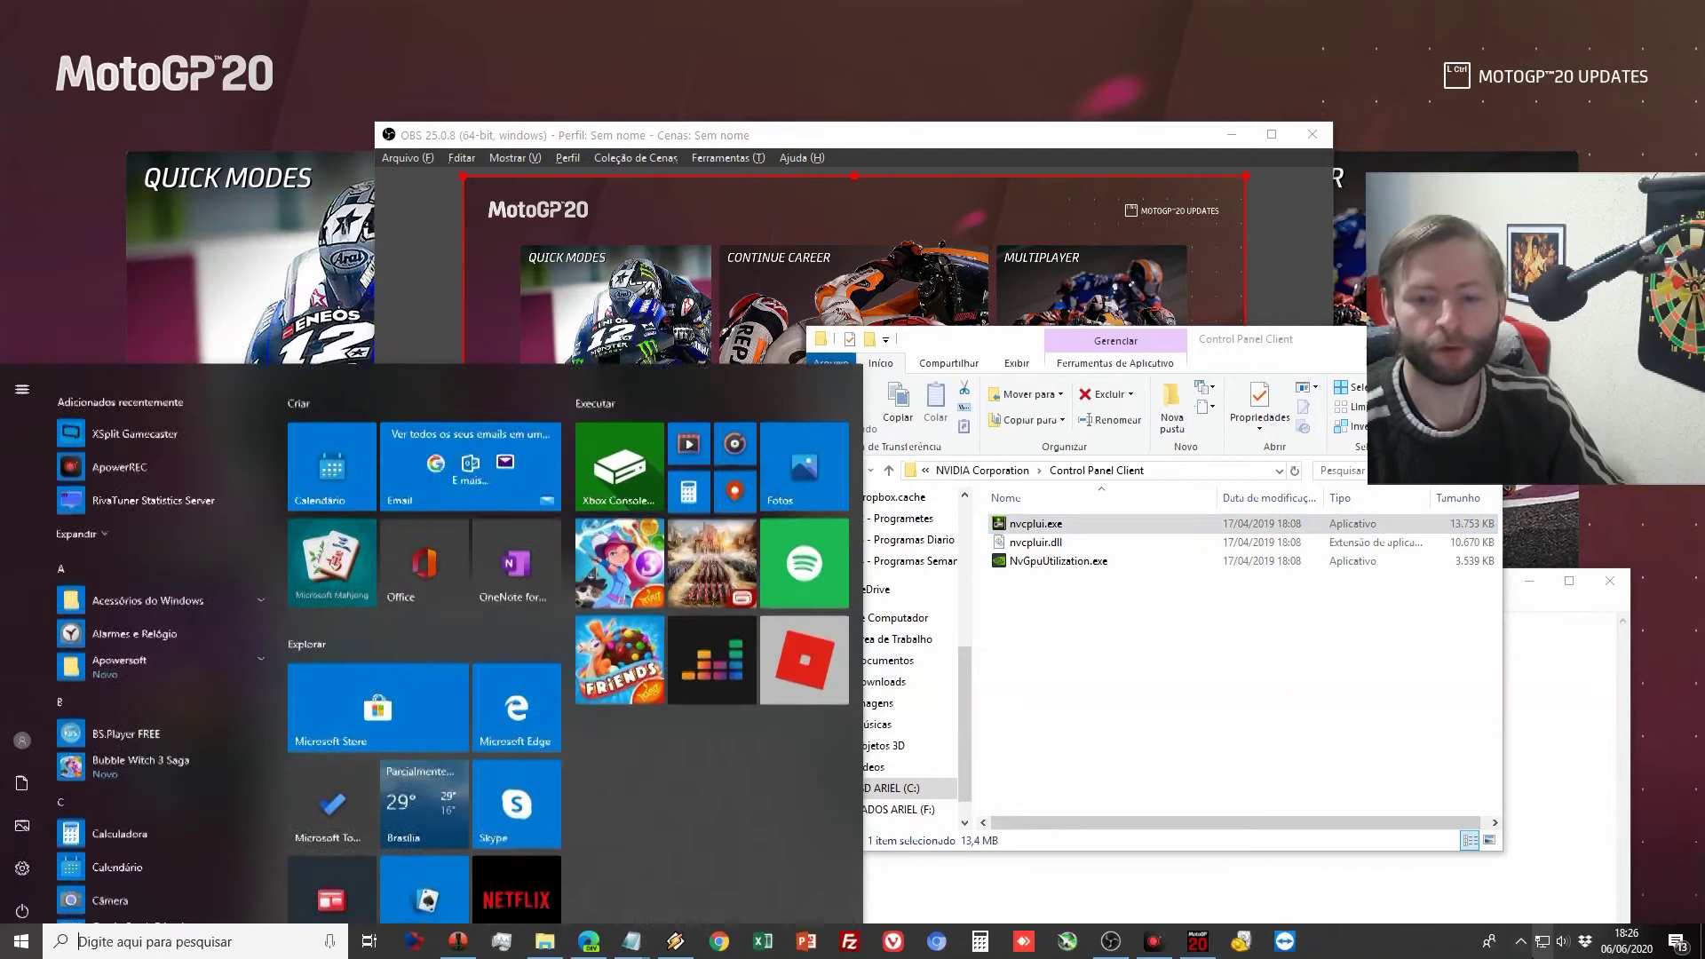
left_click(1522, 943)
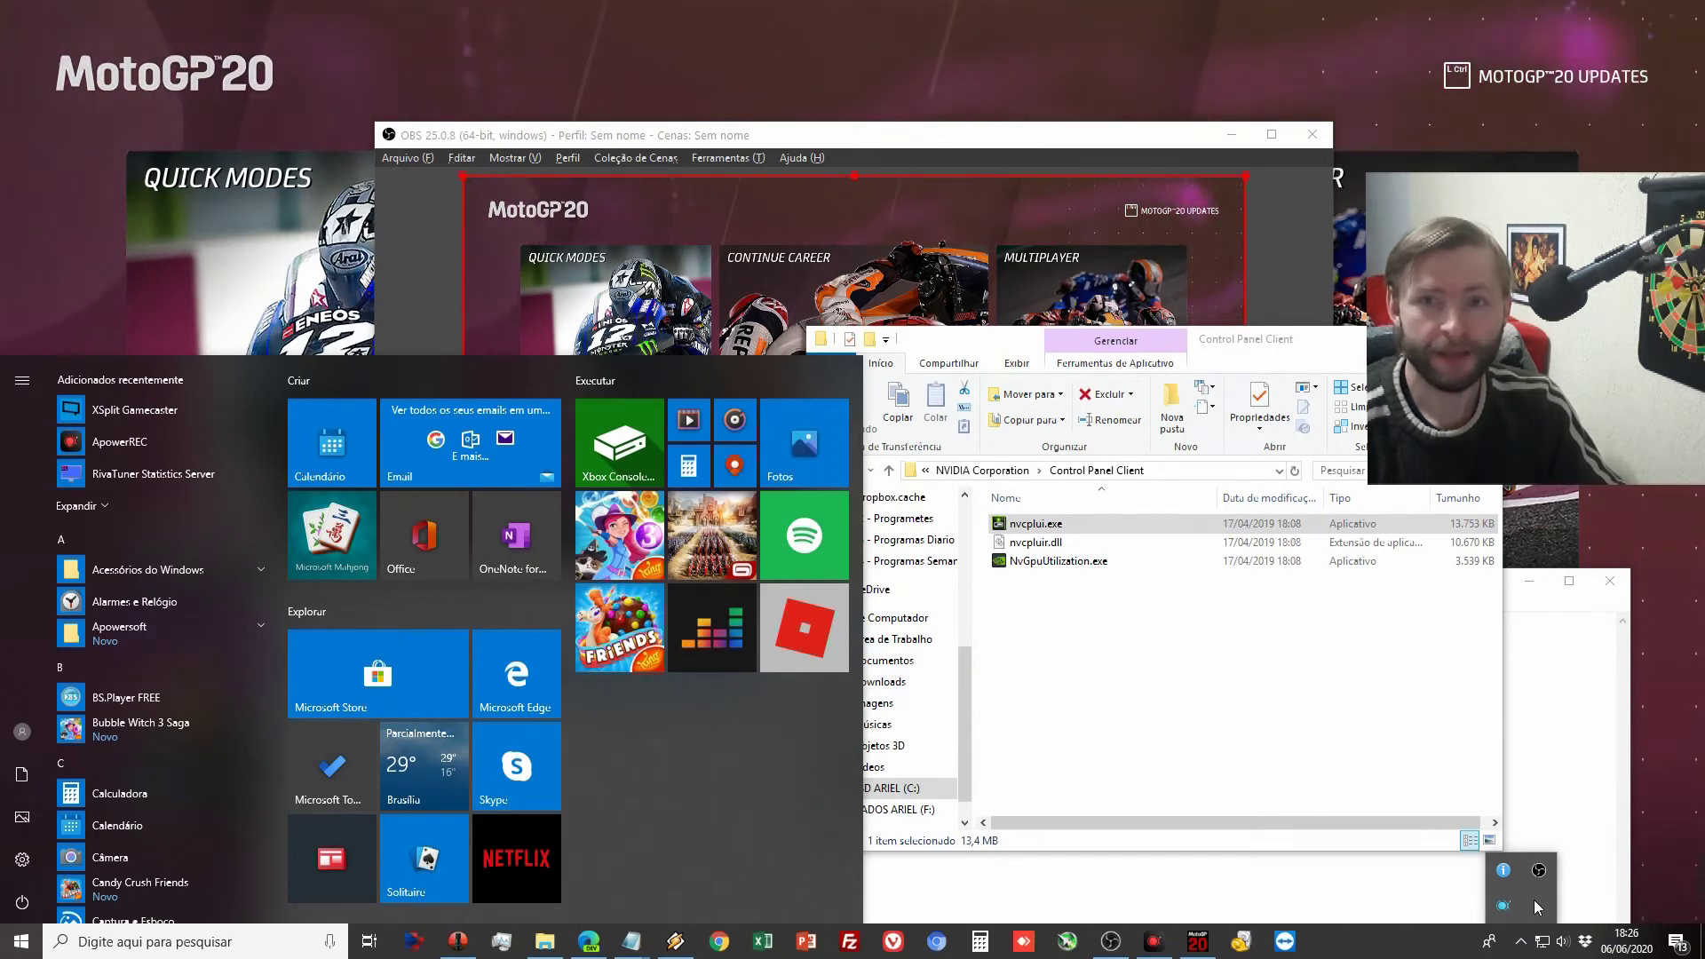
Launch nvcplui.exe from the Control Panel Client folder, check the hidden tray icons and bring the NVIDIA Control Panel window into focus.
left_click(1012, 526)
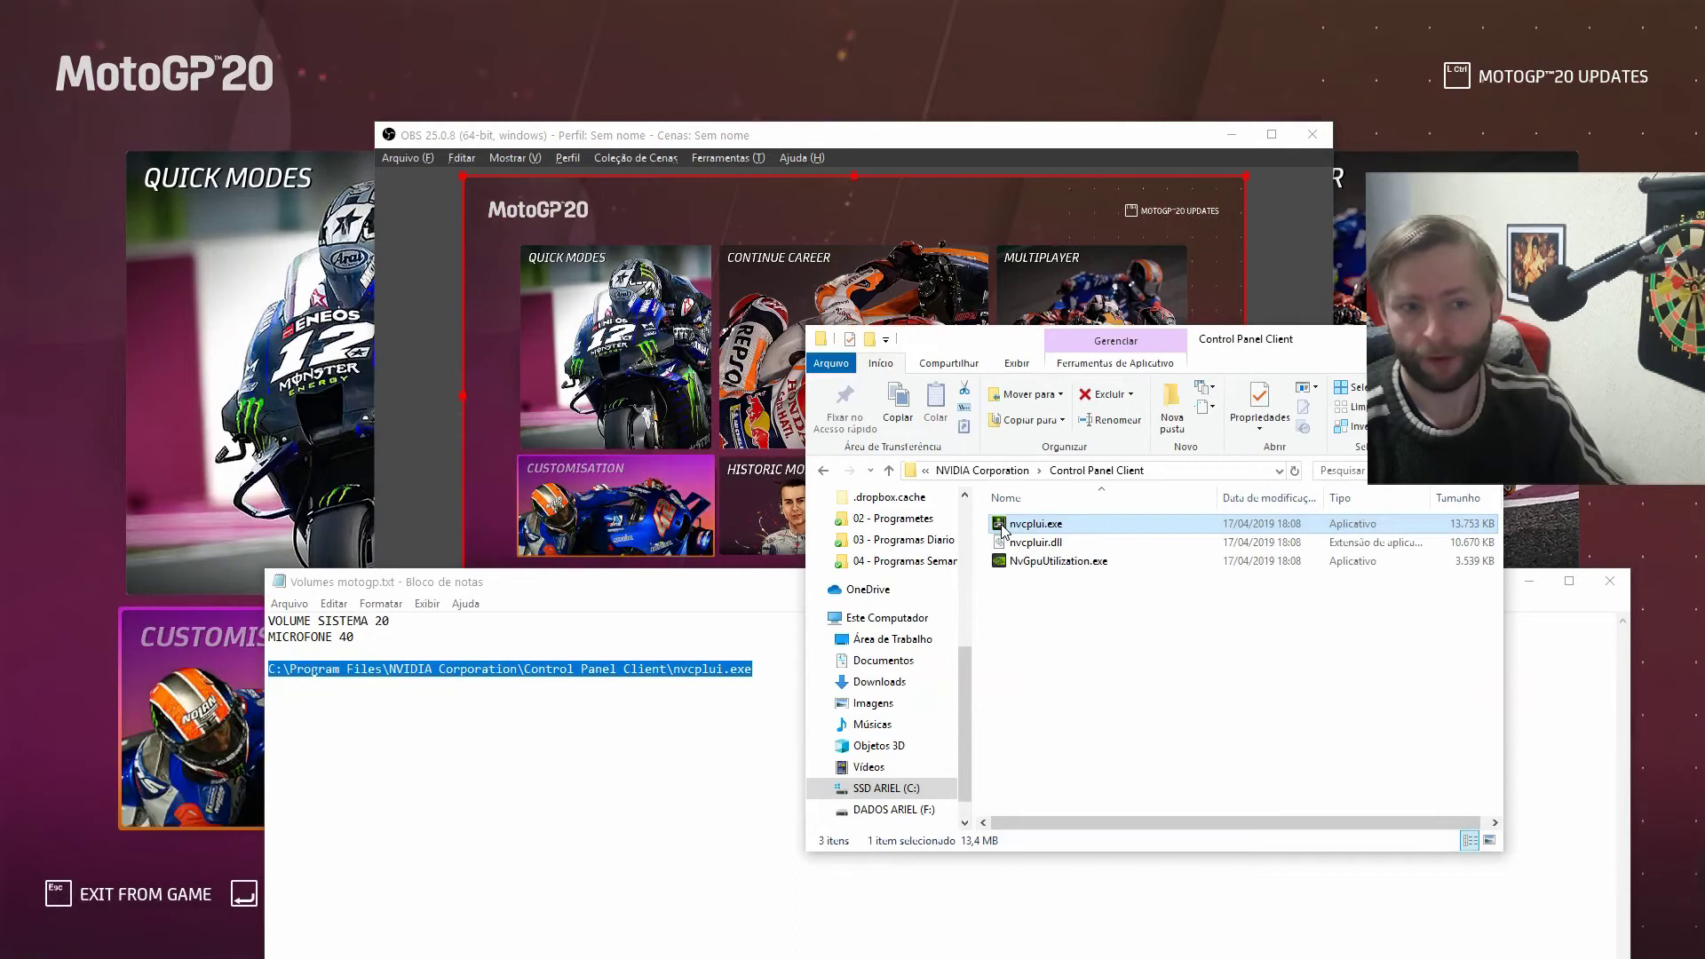
double_click(1004, 528)
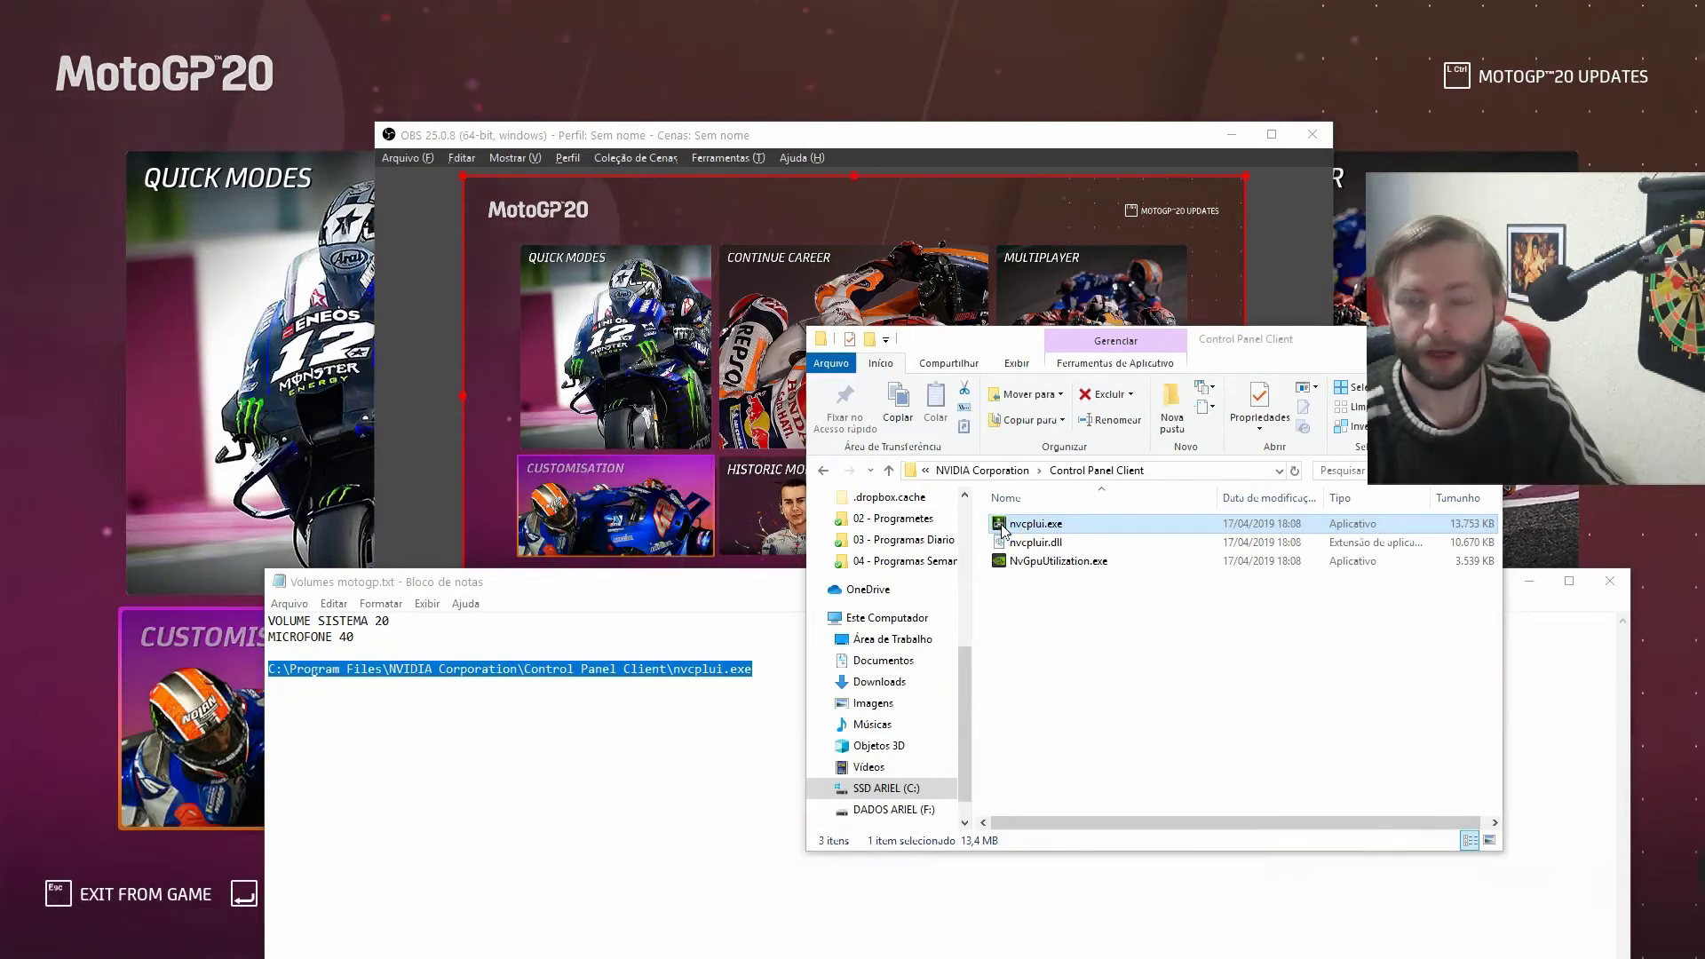
key("super")
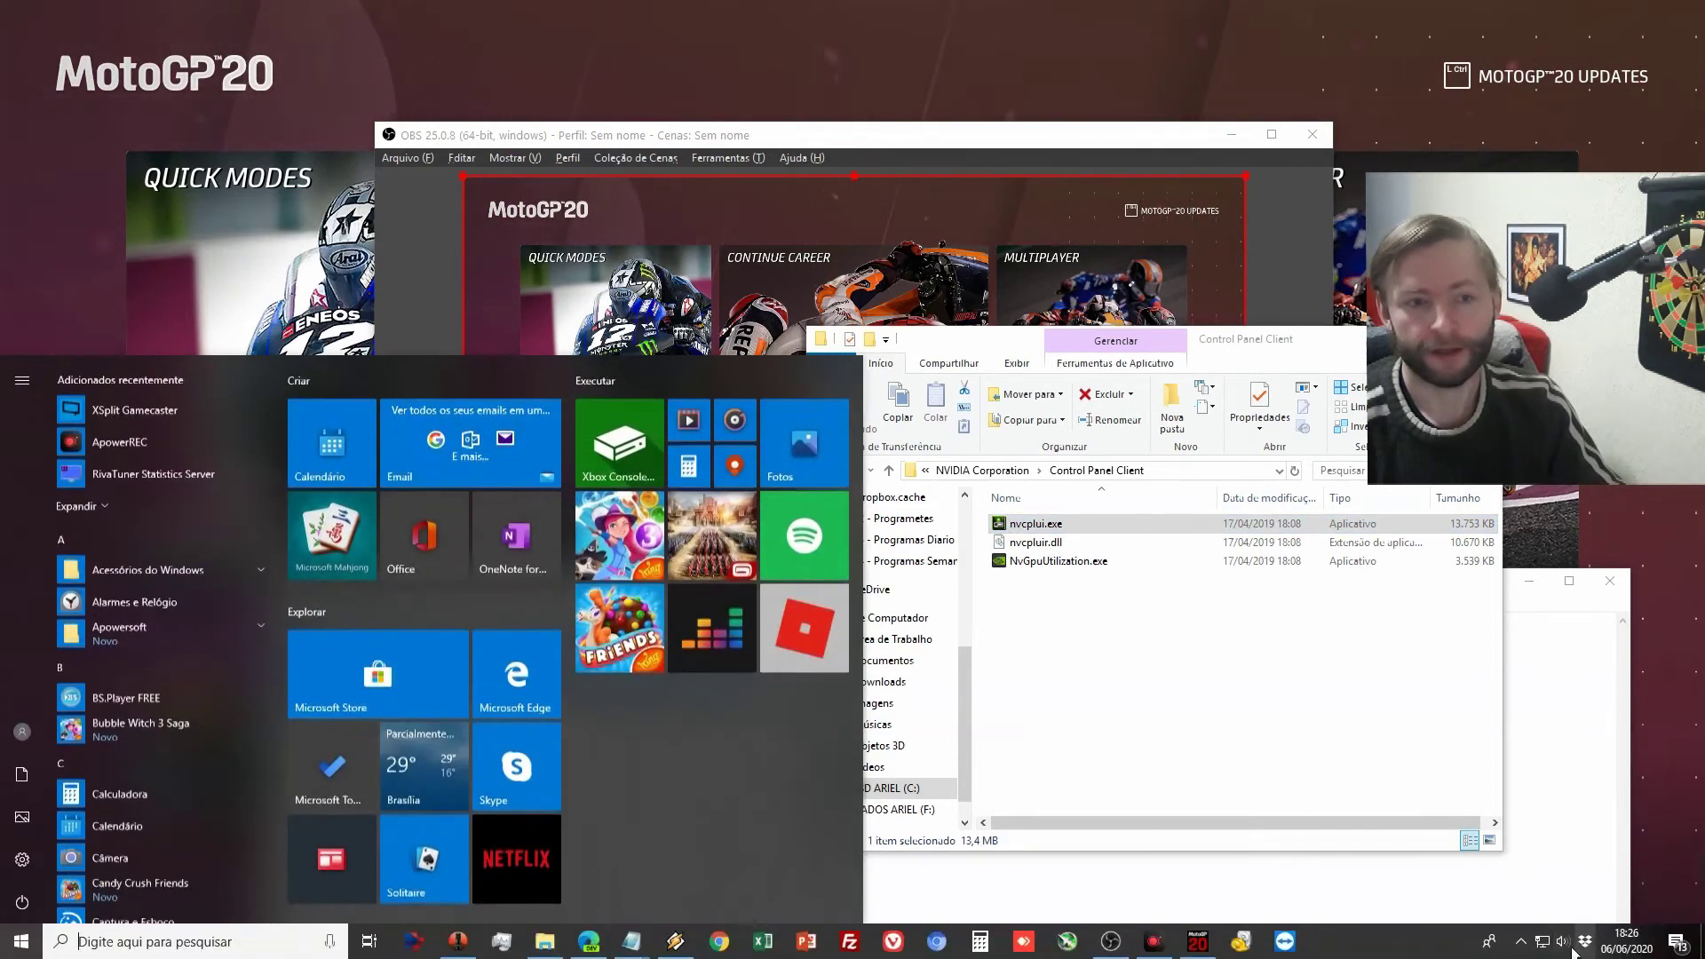
left_click(1517, 944)
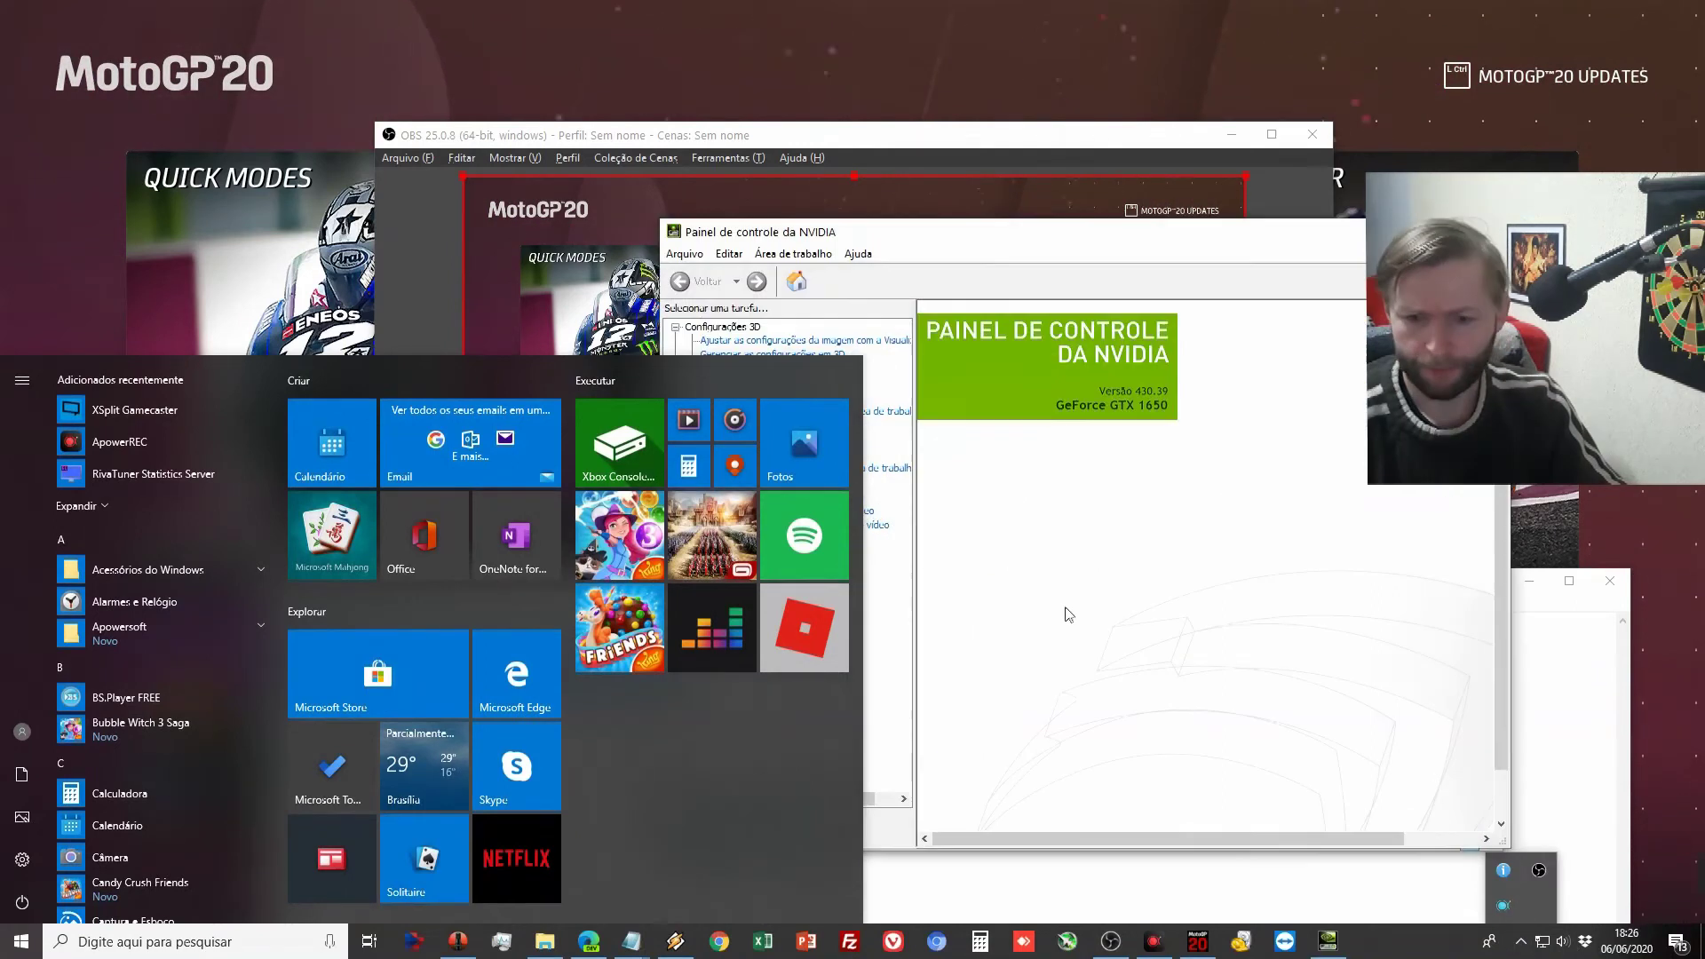
left_click(901, 233)
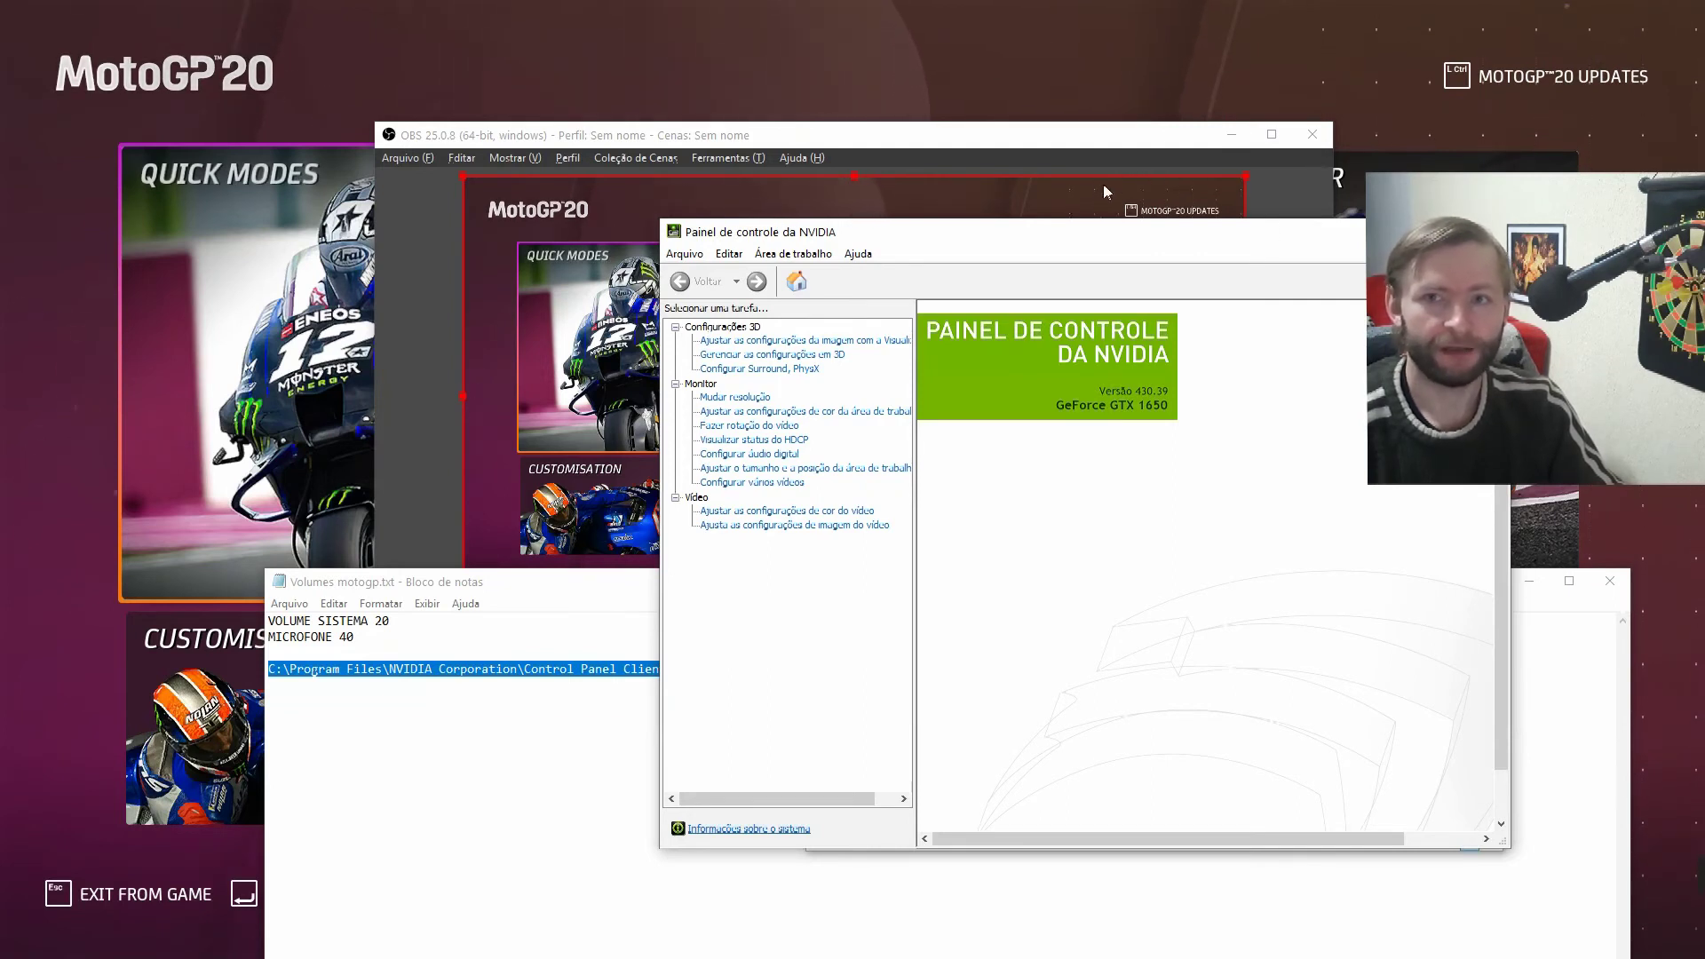
Close the NVIDIA Control Panel and select the nvcplui.exe path line in the Notepad note.
left_click(673, 233)
left_click(672, 233)
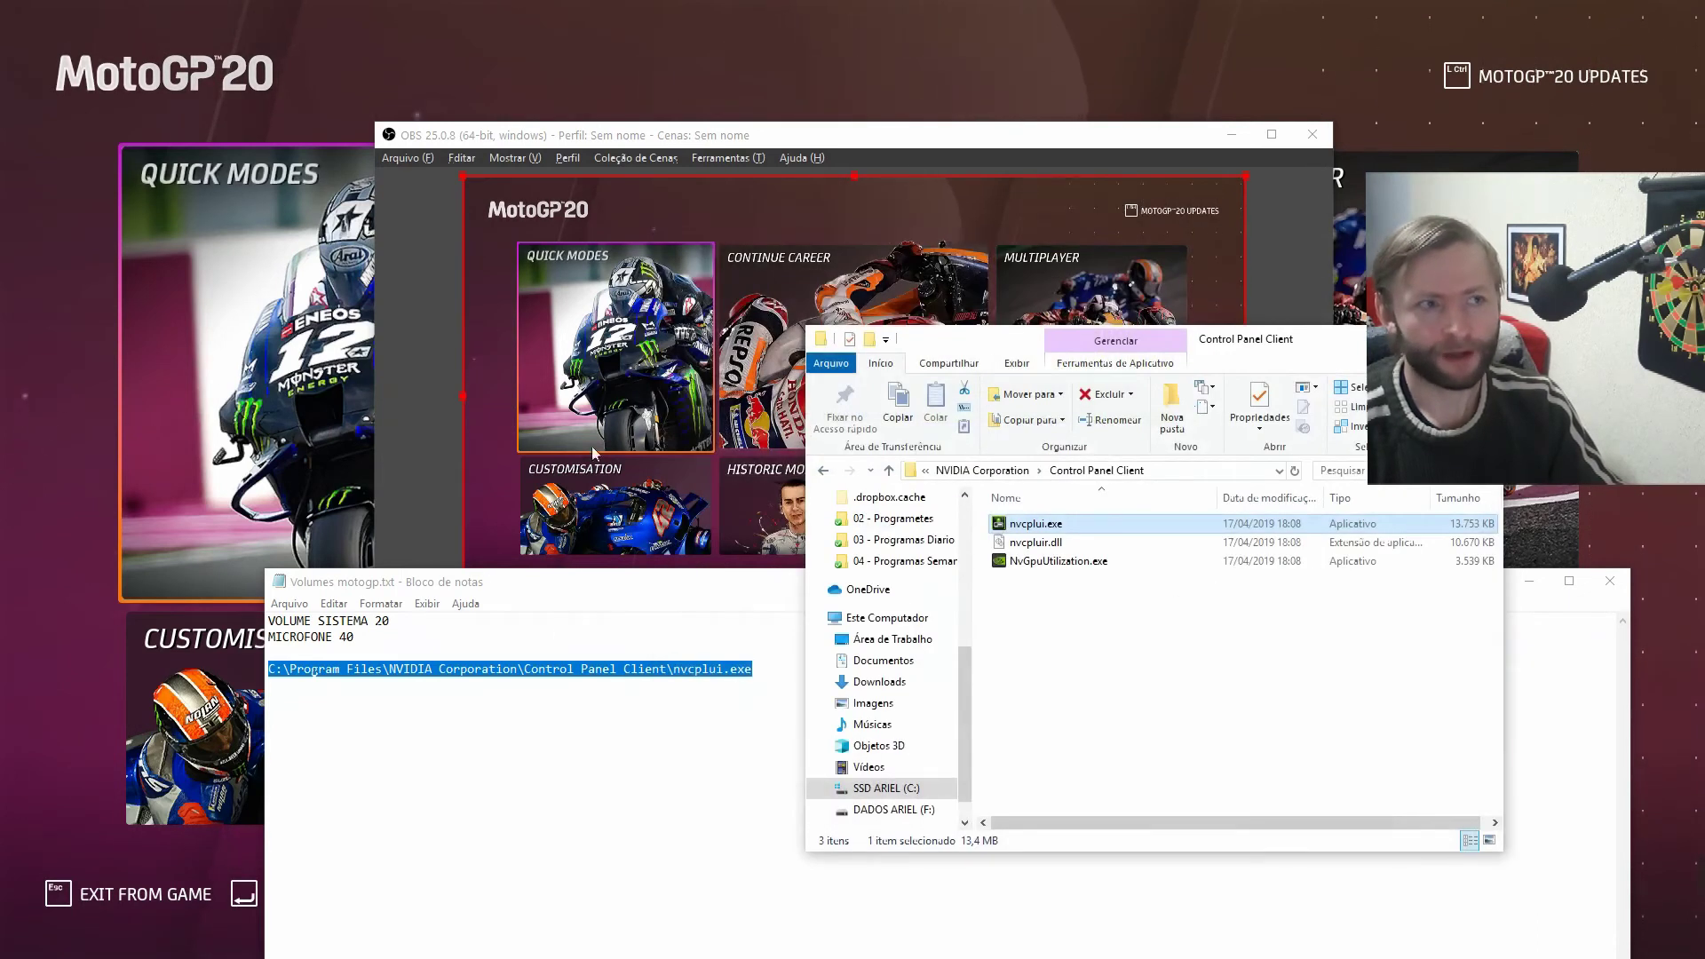
left_click(853, 689)
left_click_drag(852, 689, 481, 653)
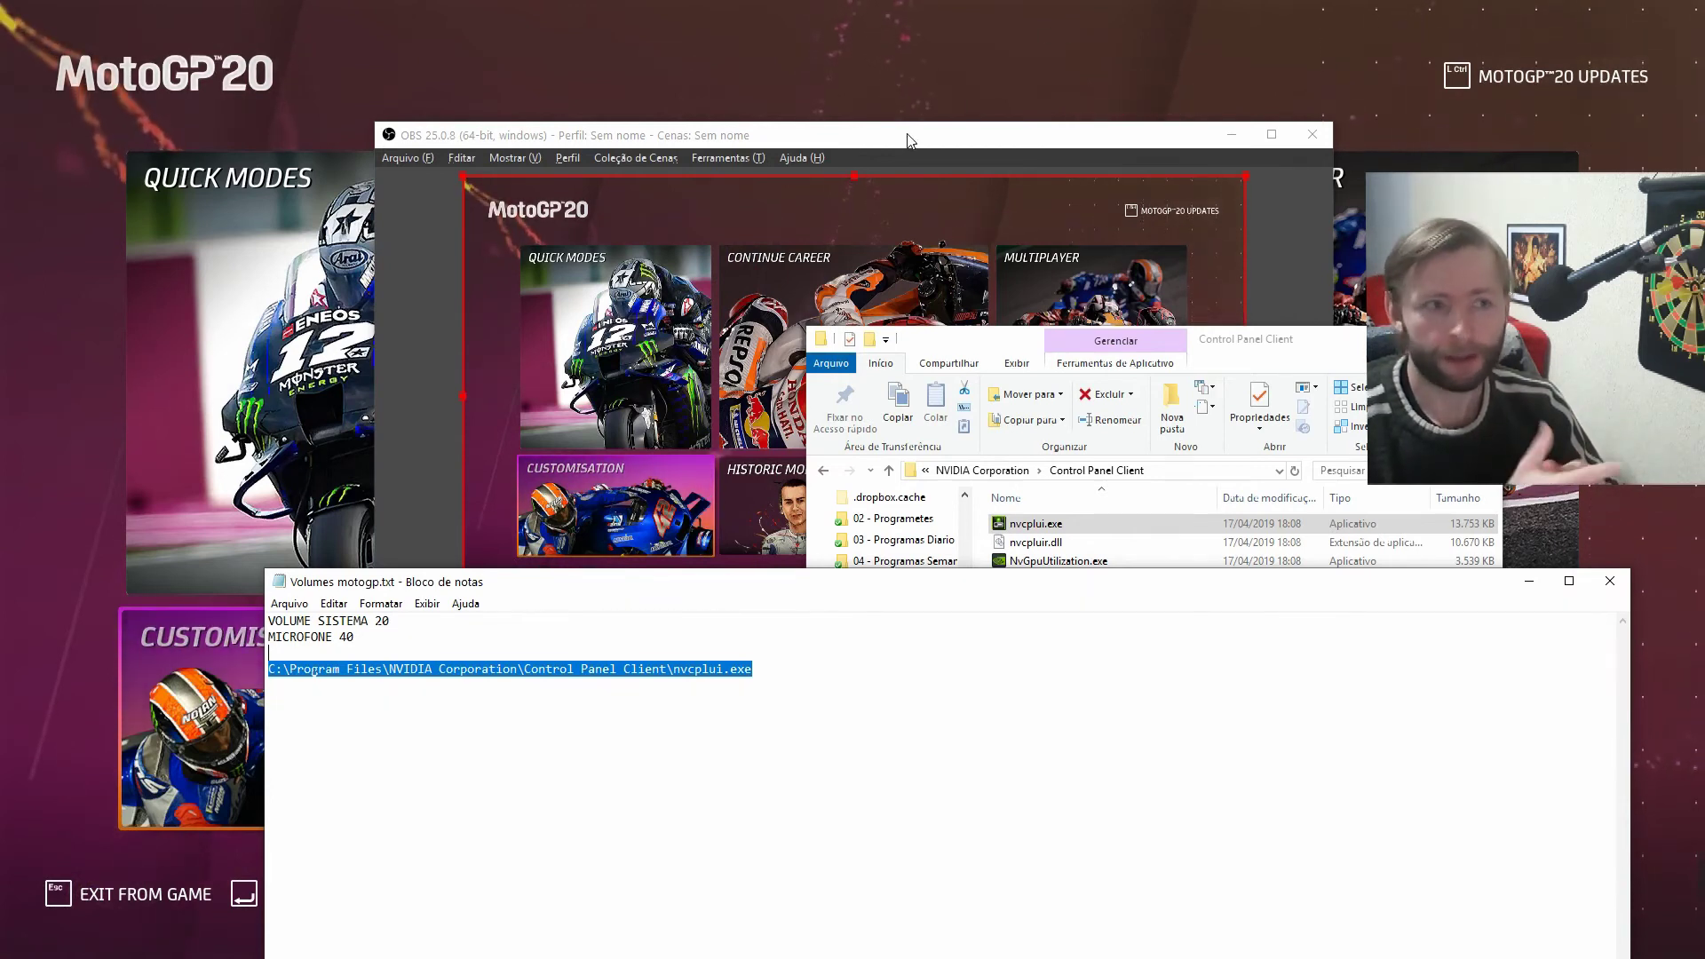
Switch to OBS, start a short test recording of the MotoGP 20 game capture and stop it.
left_click(901, 187)
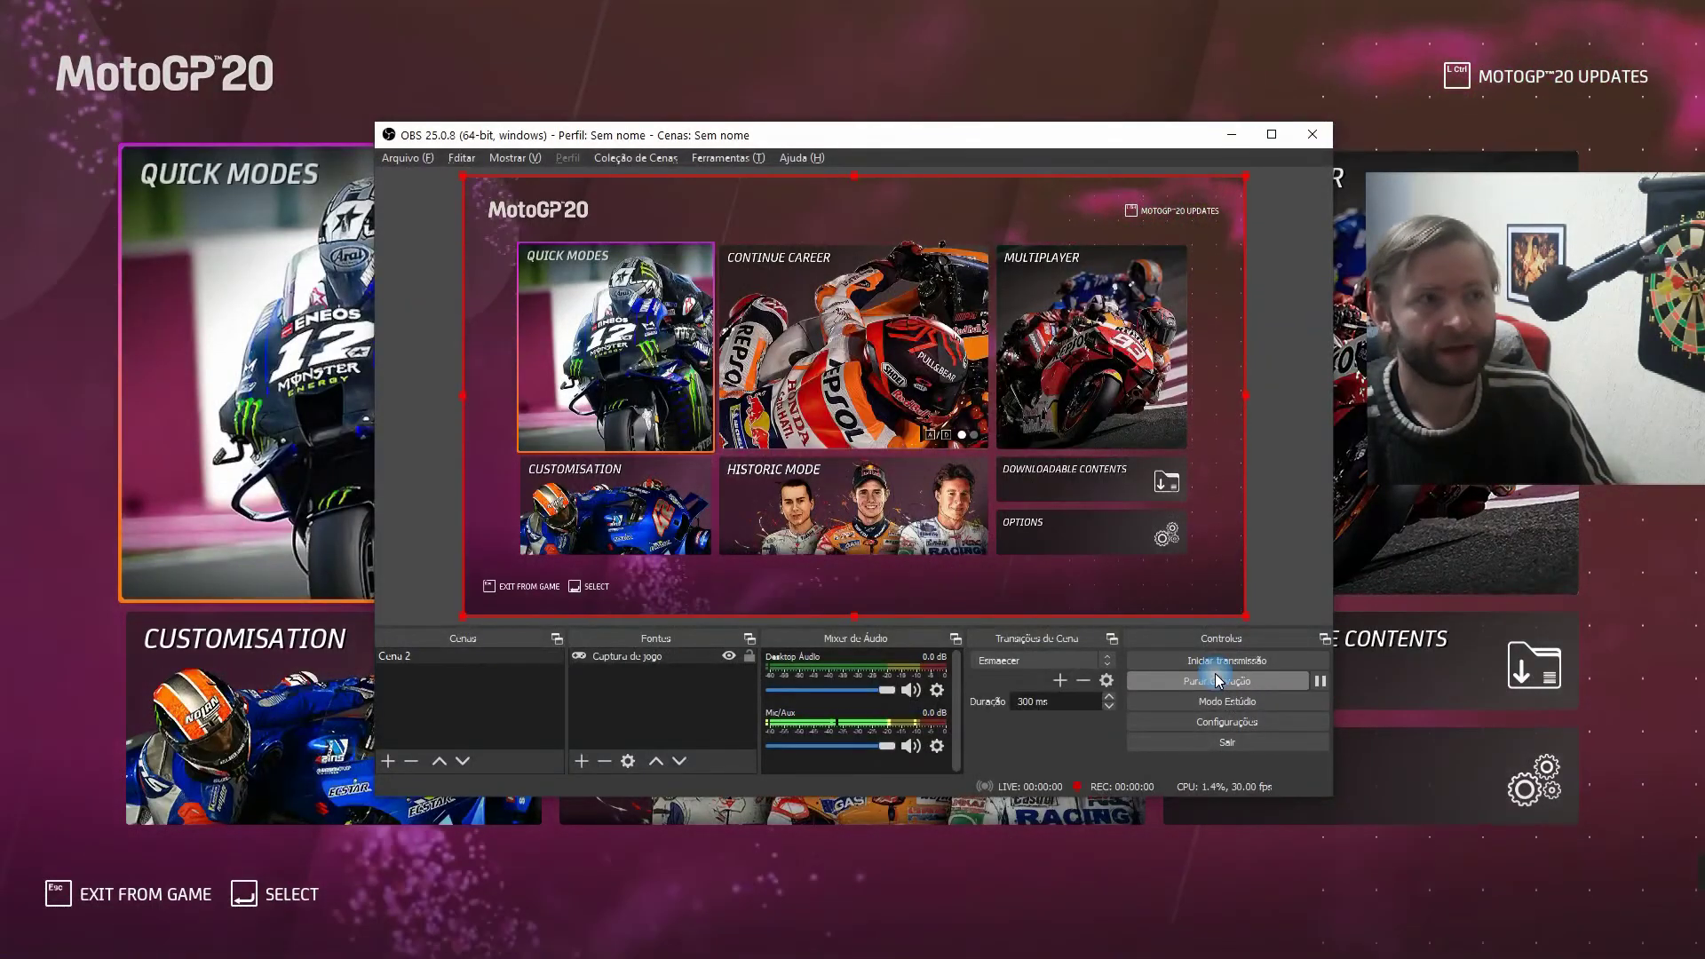
left_click(1218, 678)
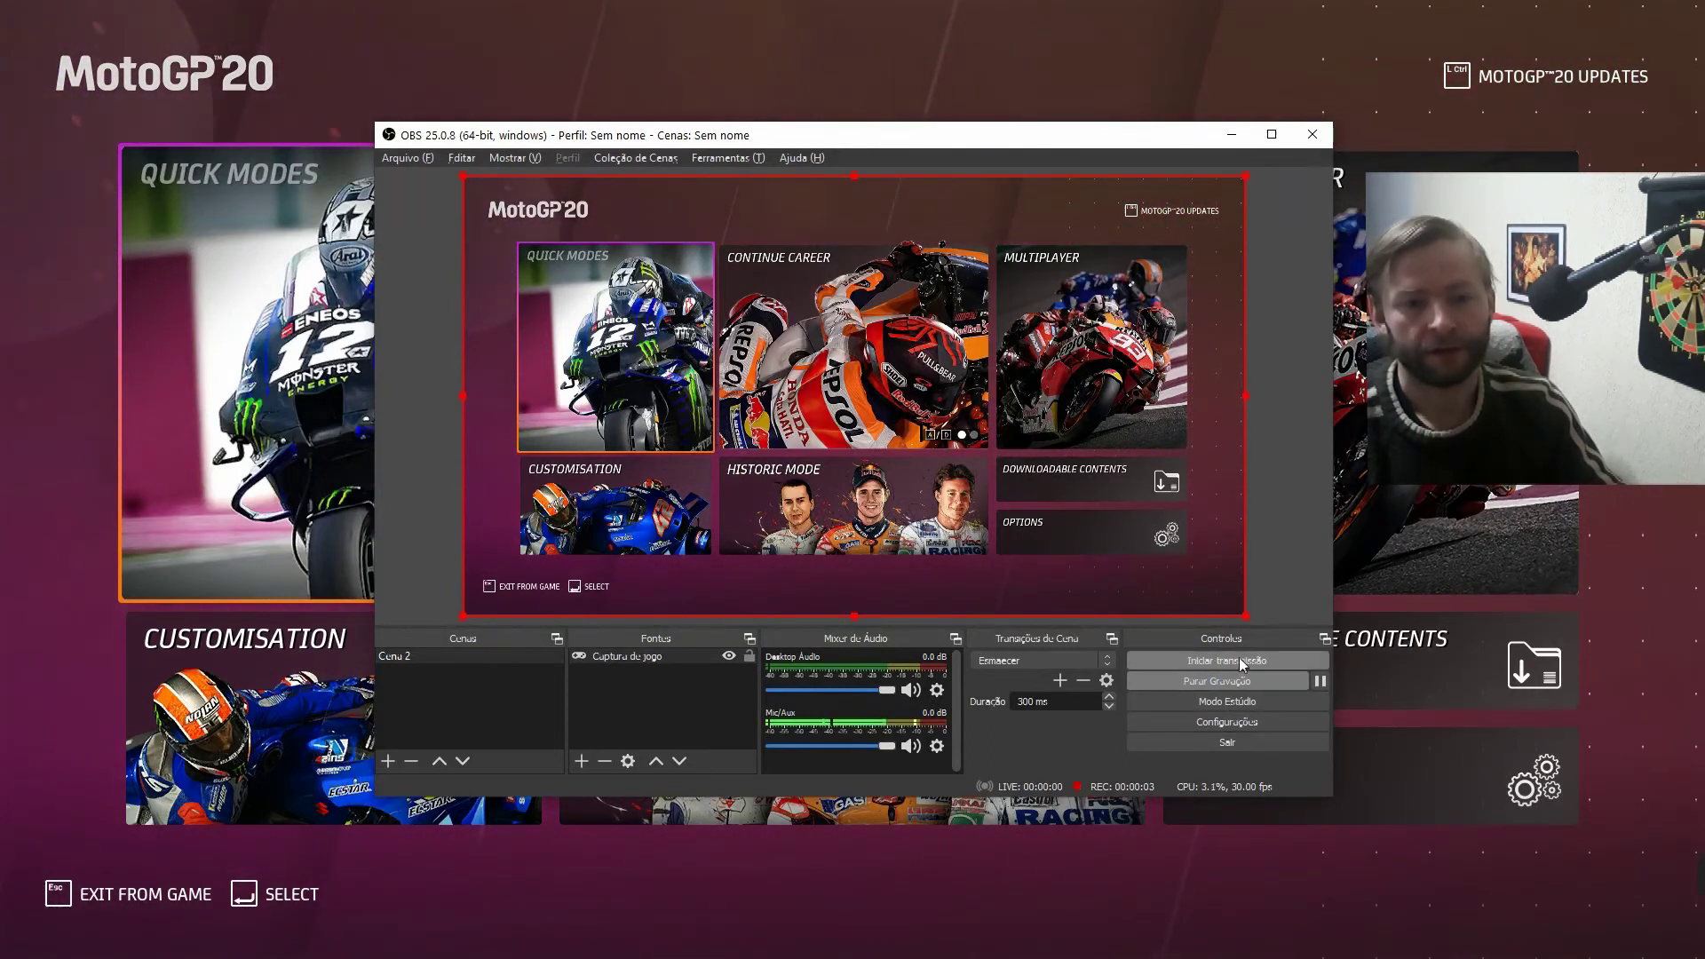
left_click(1211, 681)
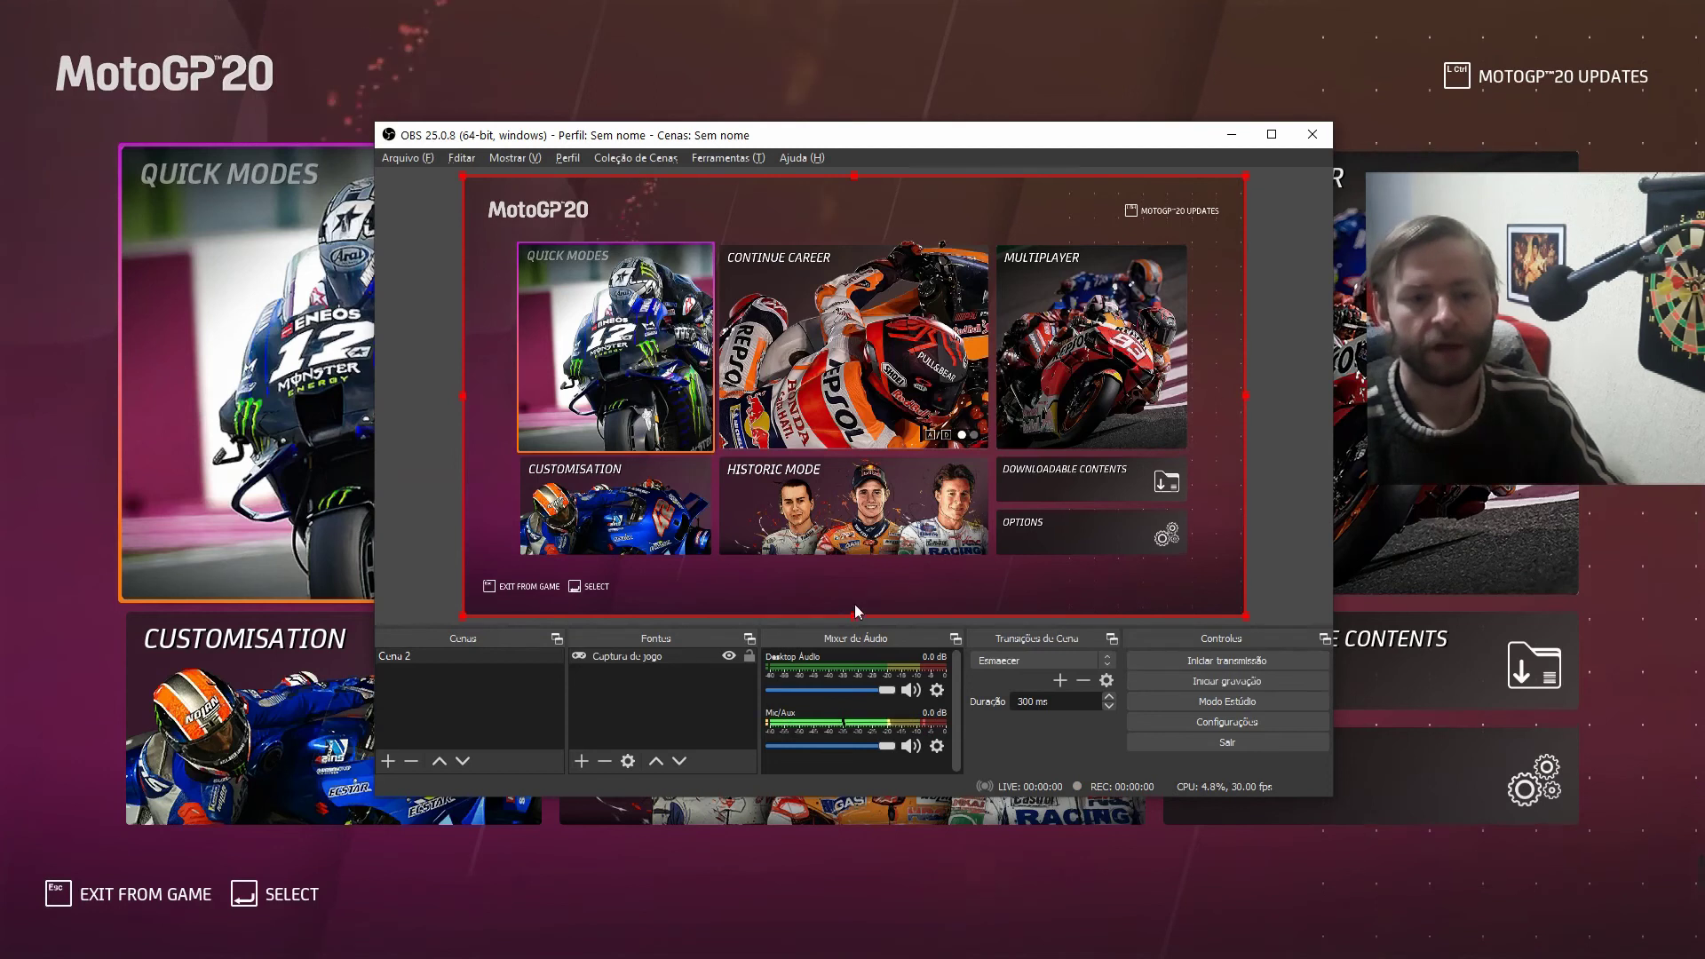